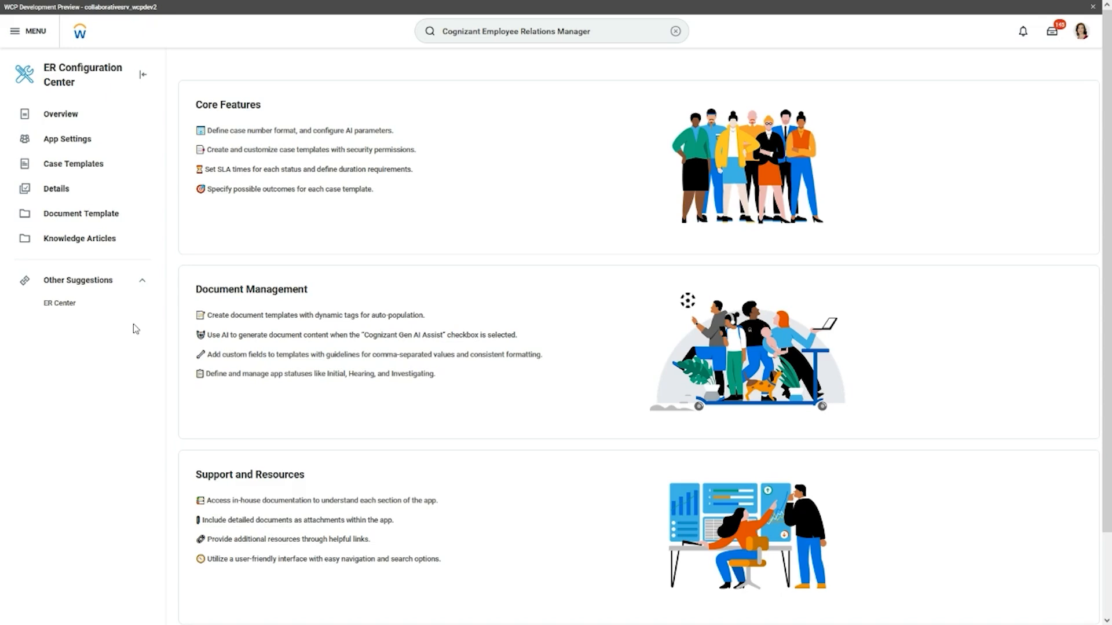
# Step: Review the case templates list and the fields of a blank Add Case Template form, closing the form without saving
pyautogui.click(98, 165)
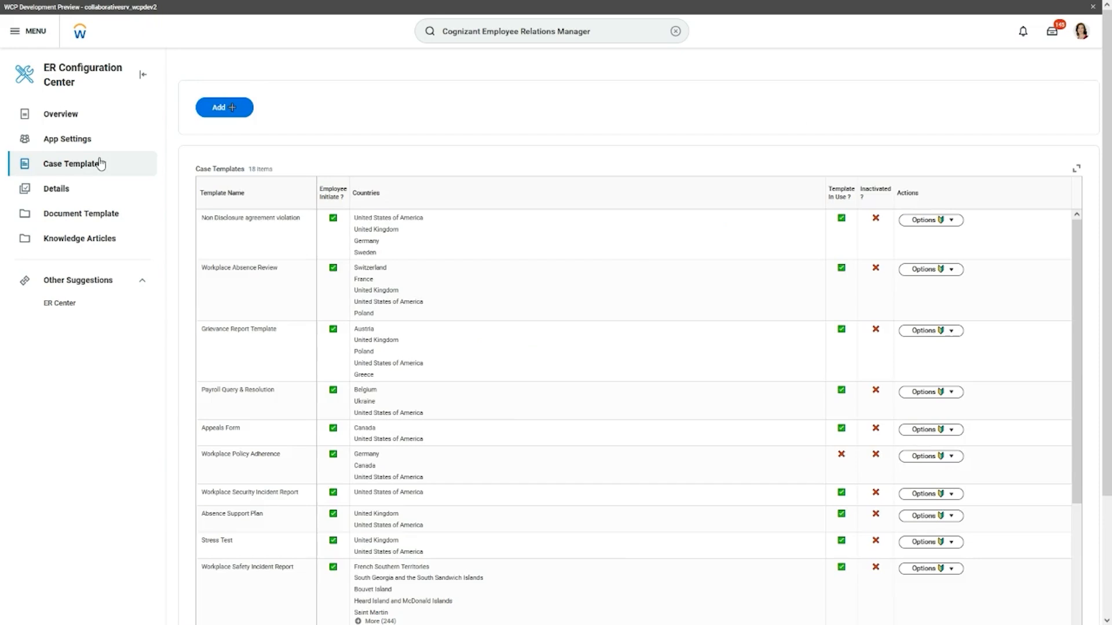
pyautogui.click(232, 106)
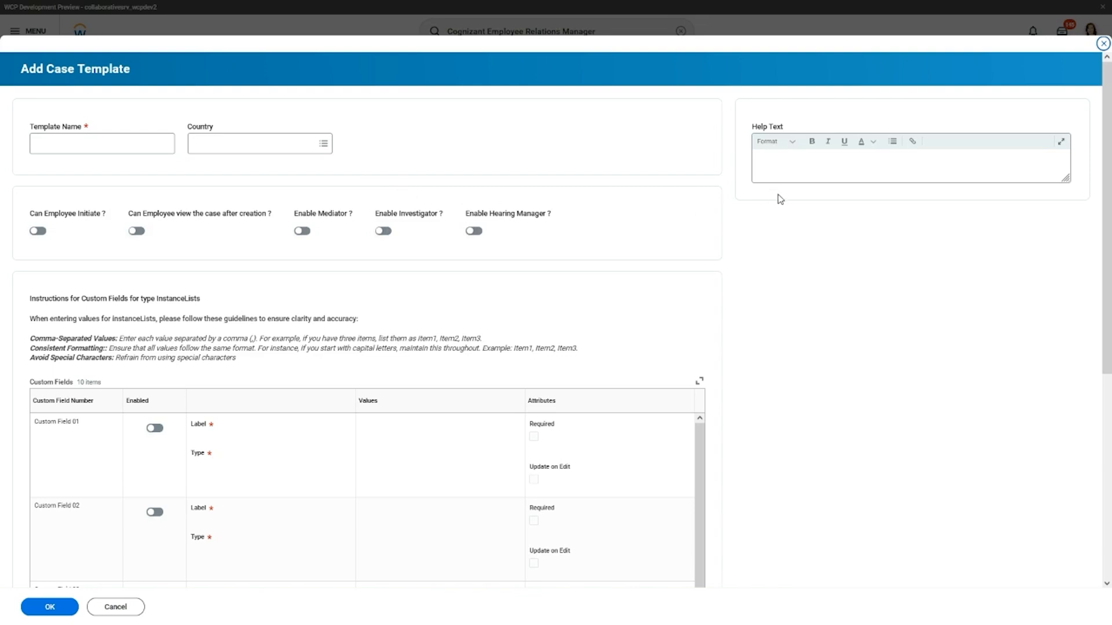
pyautogui.scroll(-5, 765, 284)
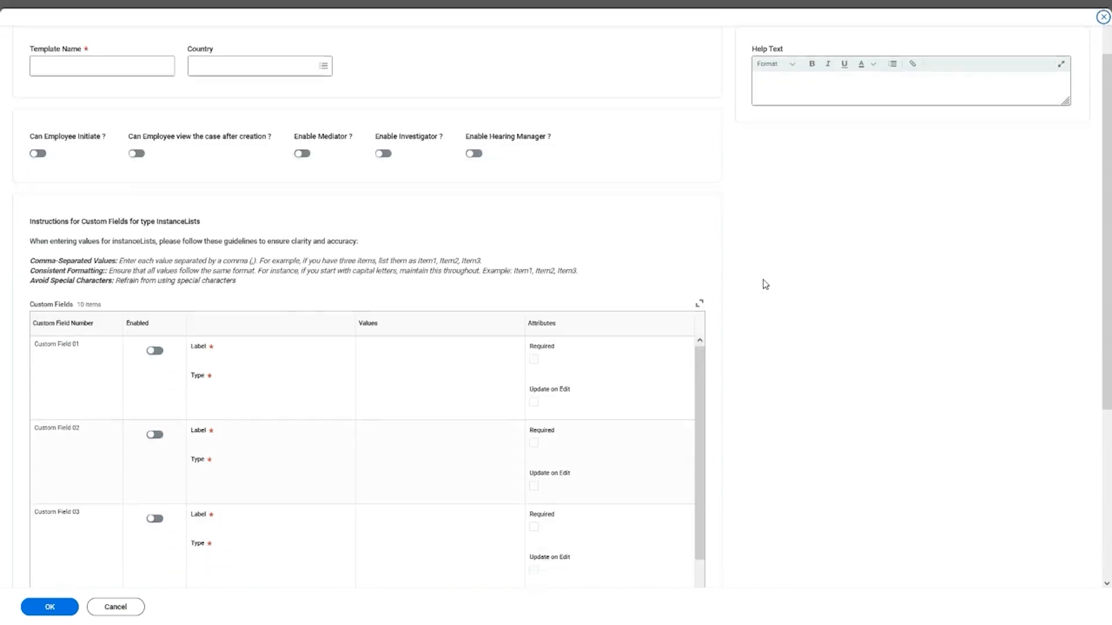
pyautogui.scroll(-1, 765, 283)
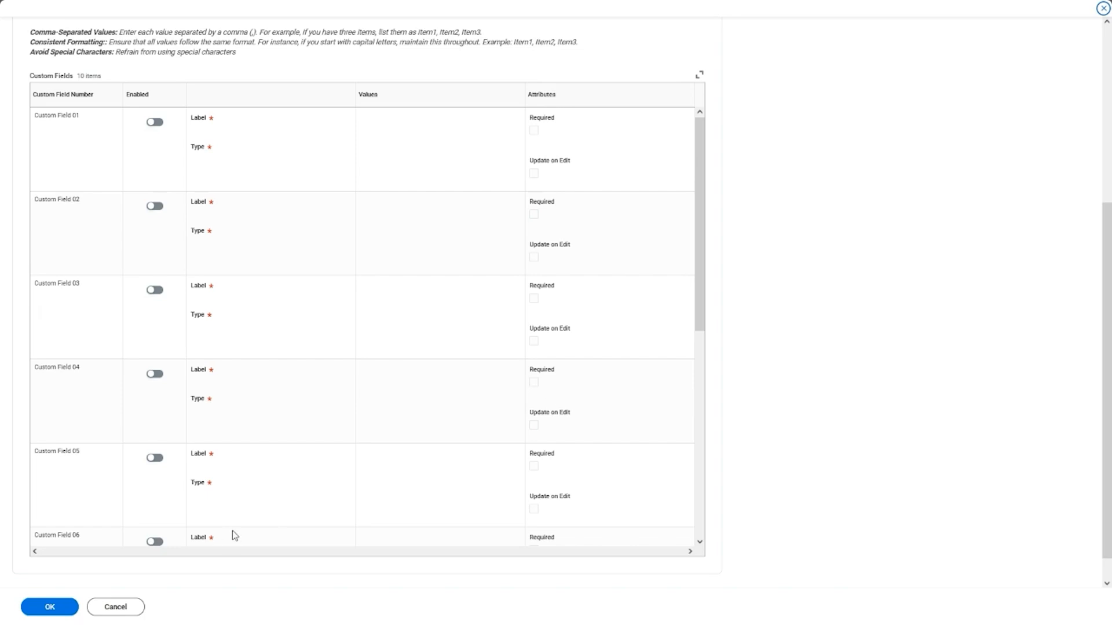
pyautogui.click(115, 613)
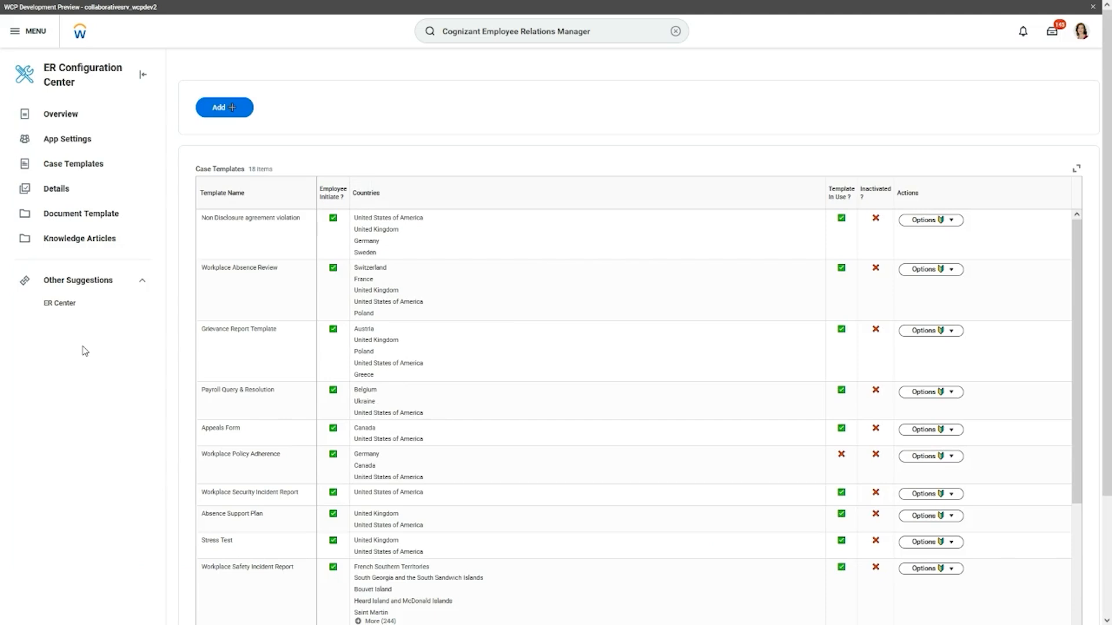
# Step: In the ER Center, start a new employee relations case using the Non Disclosure agreement violation template
pyautogui.click(60, 303)
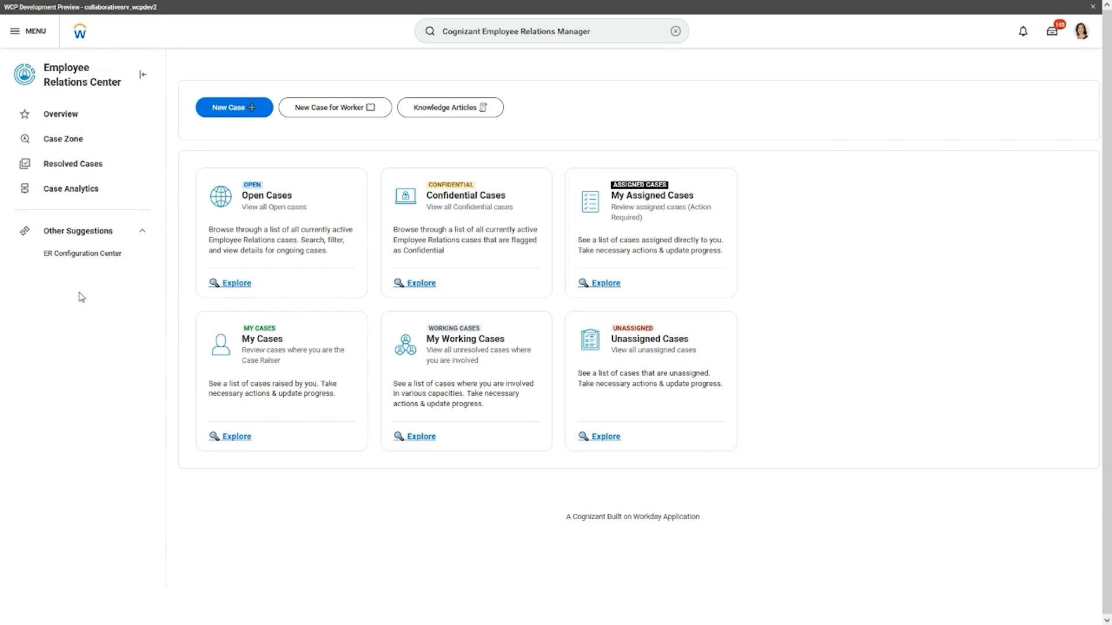
pyautogui.click(237, 113)
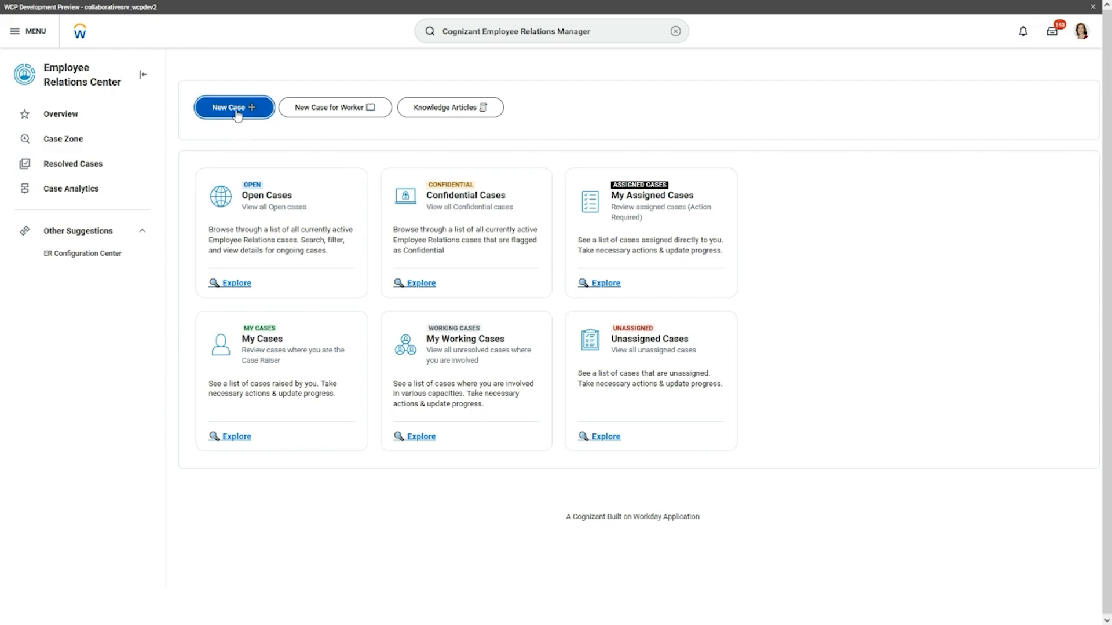
pyautogui.click(120, 141)
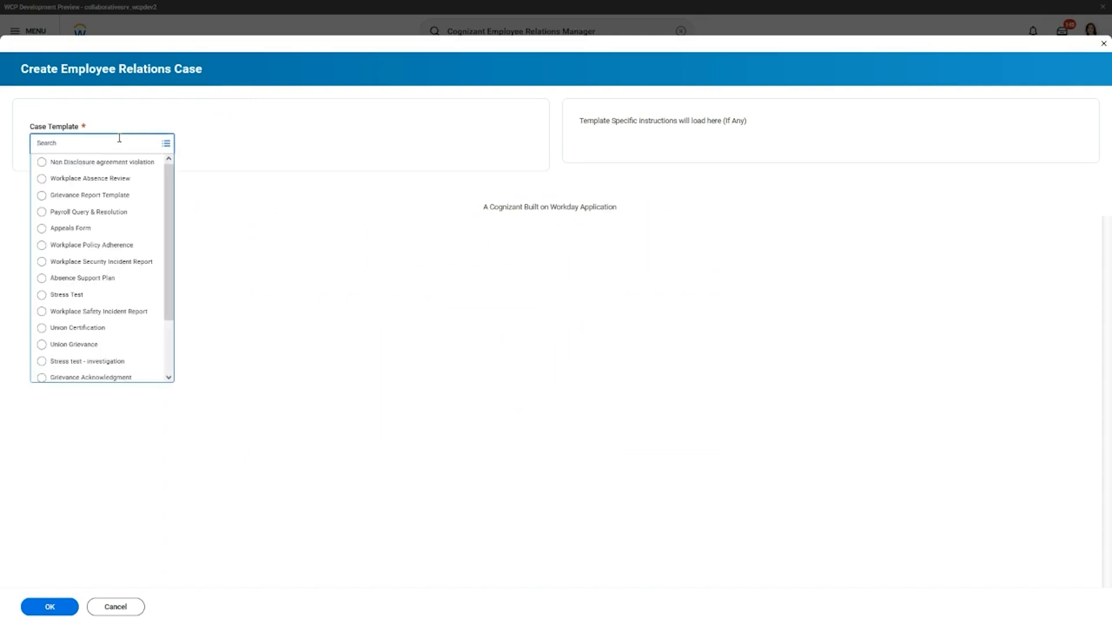
pyautogui.click(110, 162)
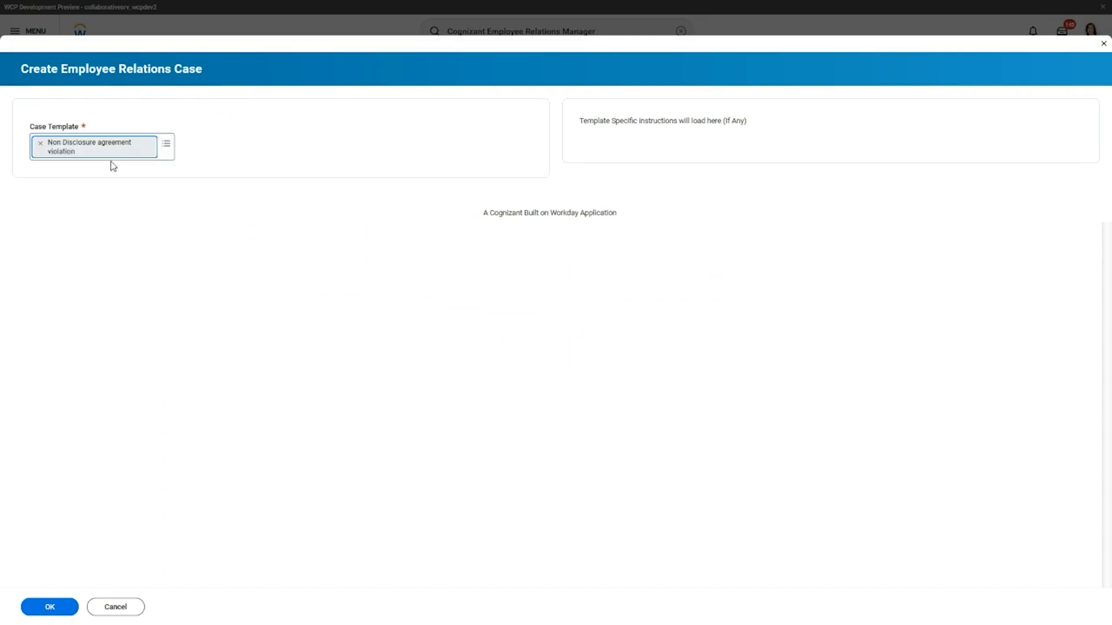
pyautogui.click(53, 609)
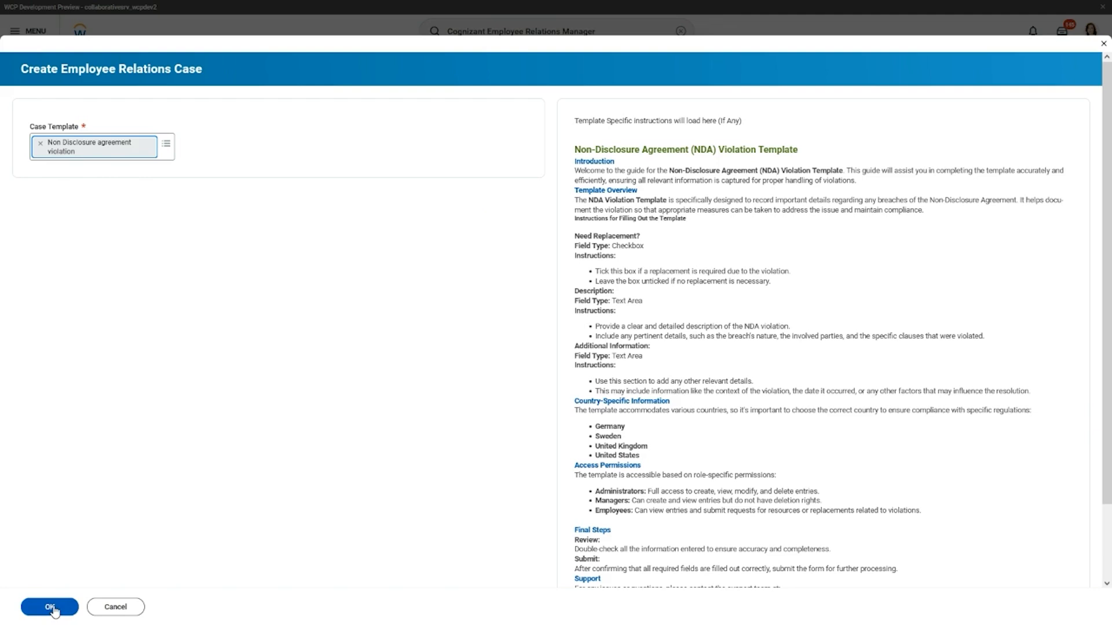
pyautogui.click(54, 609)
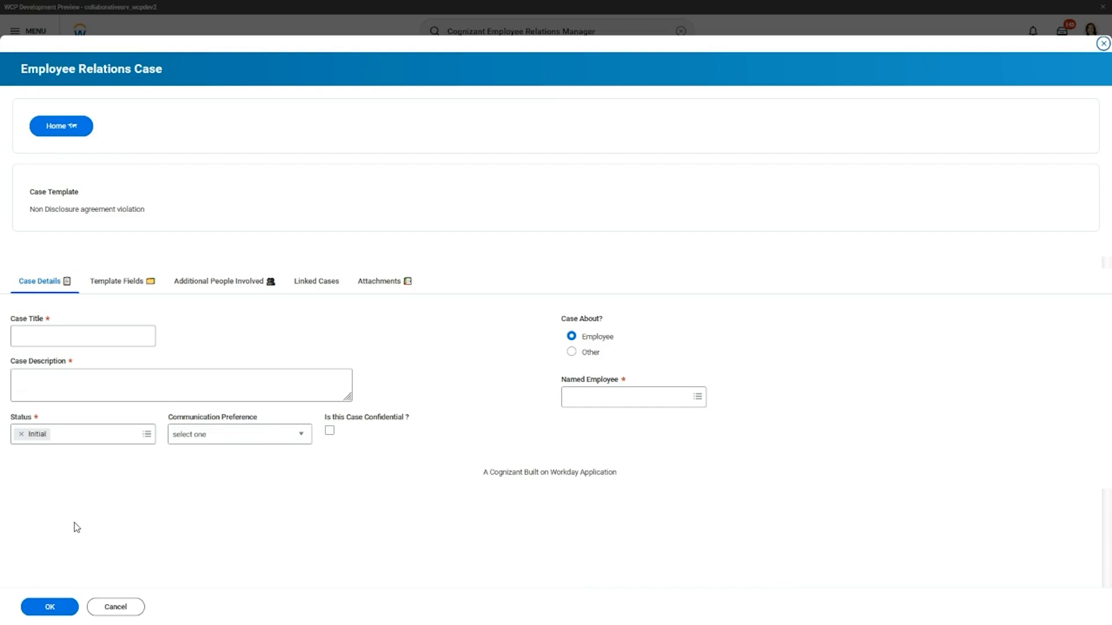
# Step: Title the case "NDA Case Test", enter "Test" as its case description, and select the named employee
pyautogui.click(63, 335)
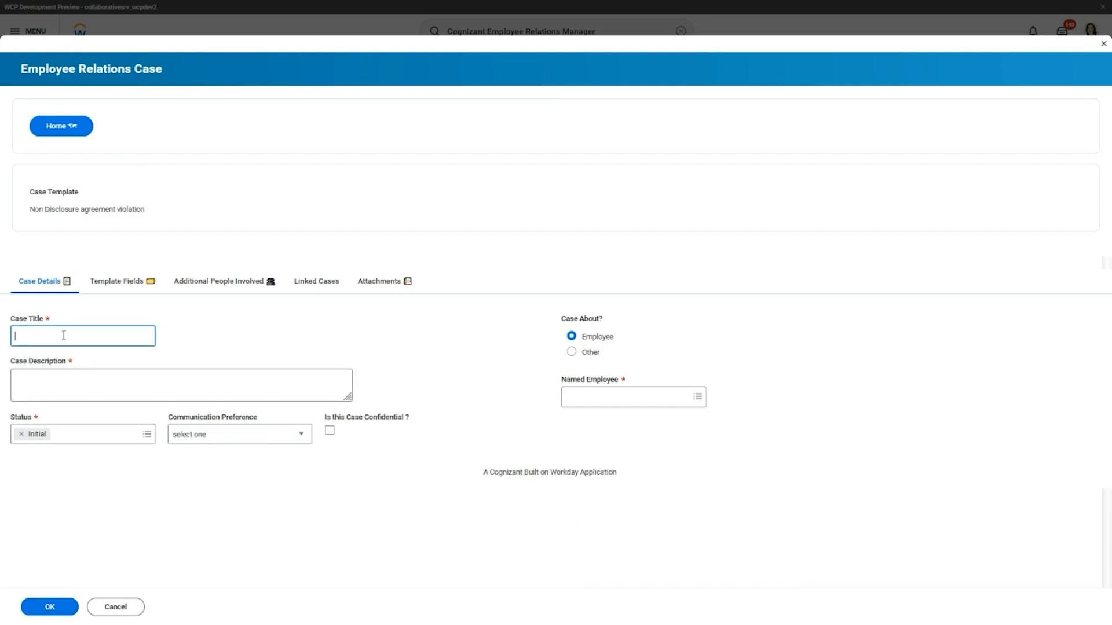
pyautogui.write('NDA Case Test')
pyautogui.click(60, 377)
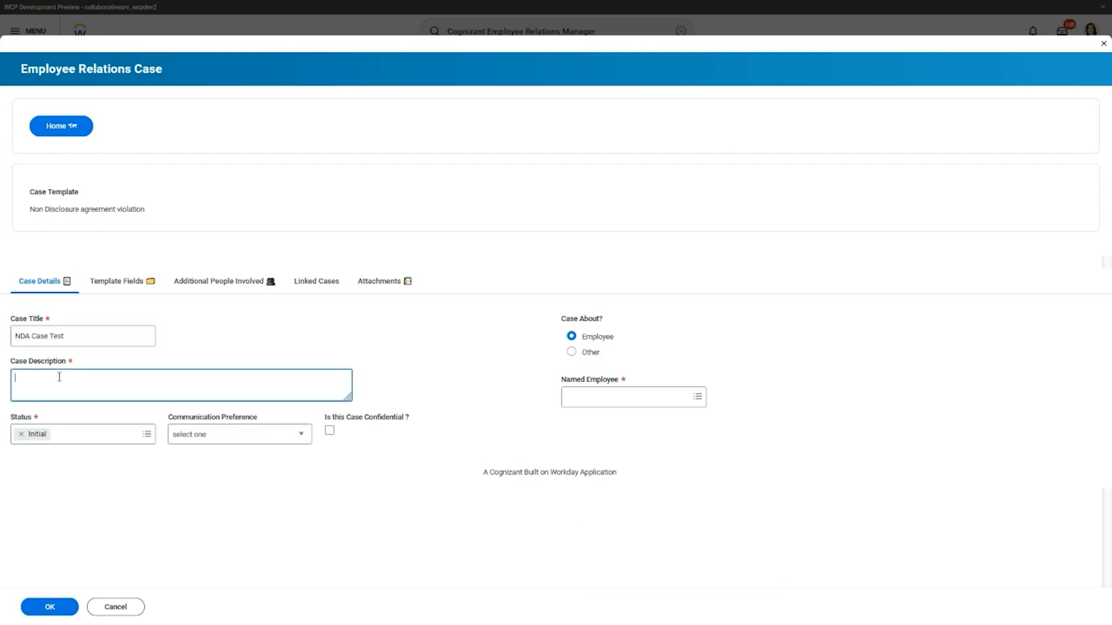
pyautogui.write('Test')
pyautogui.click(589, 394)
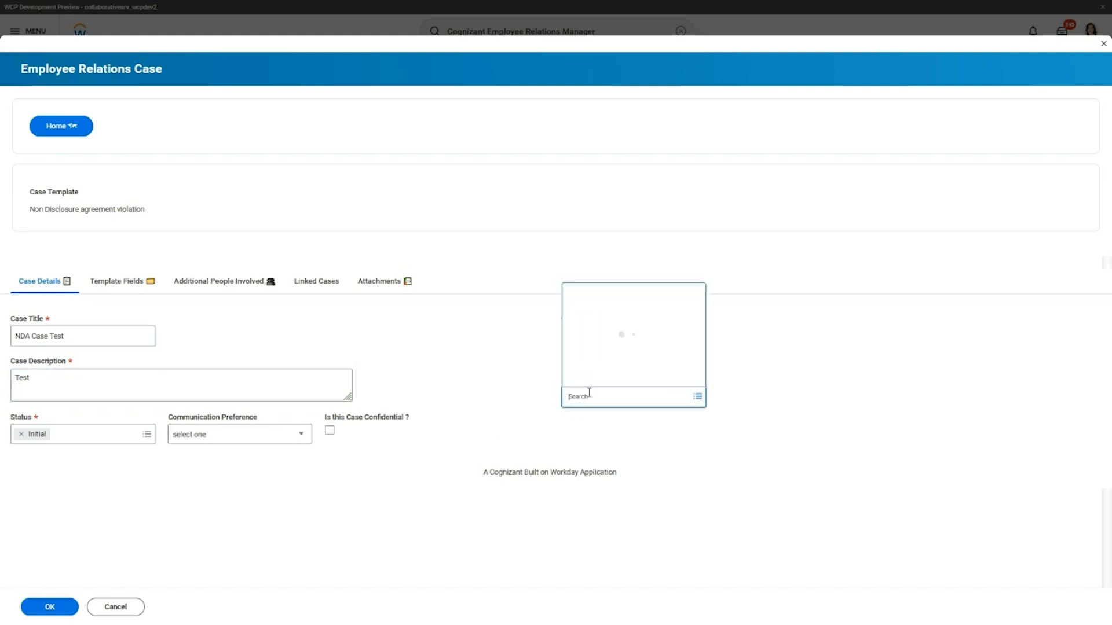
pyautogui.write('john')
pyautogui.press('Return')
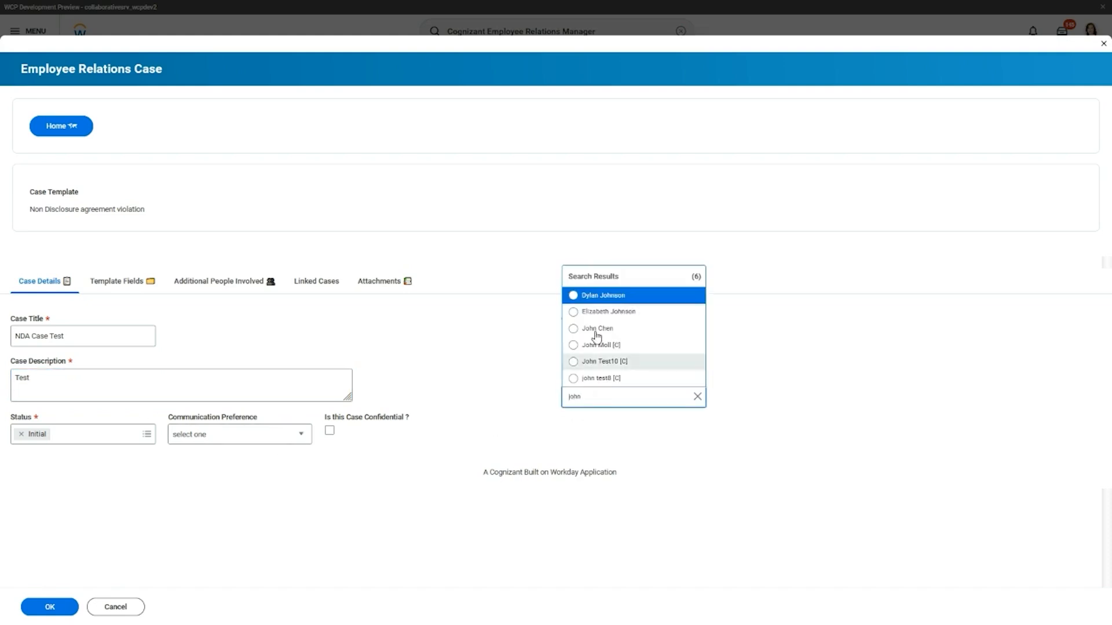
pyautogui.click(604, 295)
# Step: Enter "Test" as the Description in the case's template fields
pyautogui.click(106, 283)
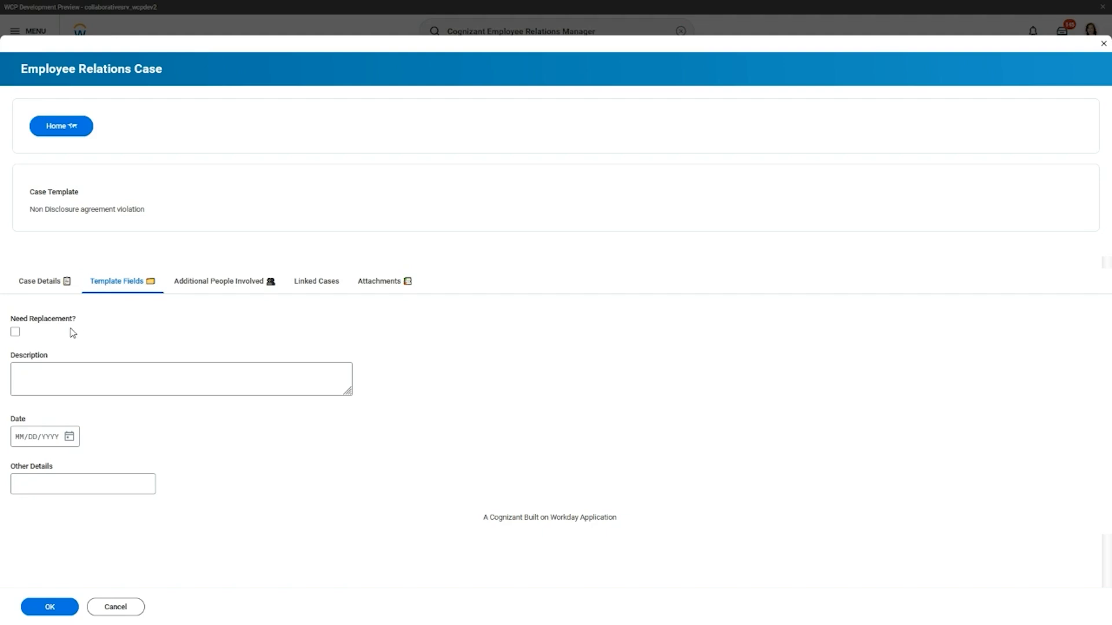
pyautogui.click(70, 372)
pyautogui.write('Test')
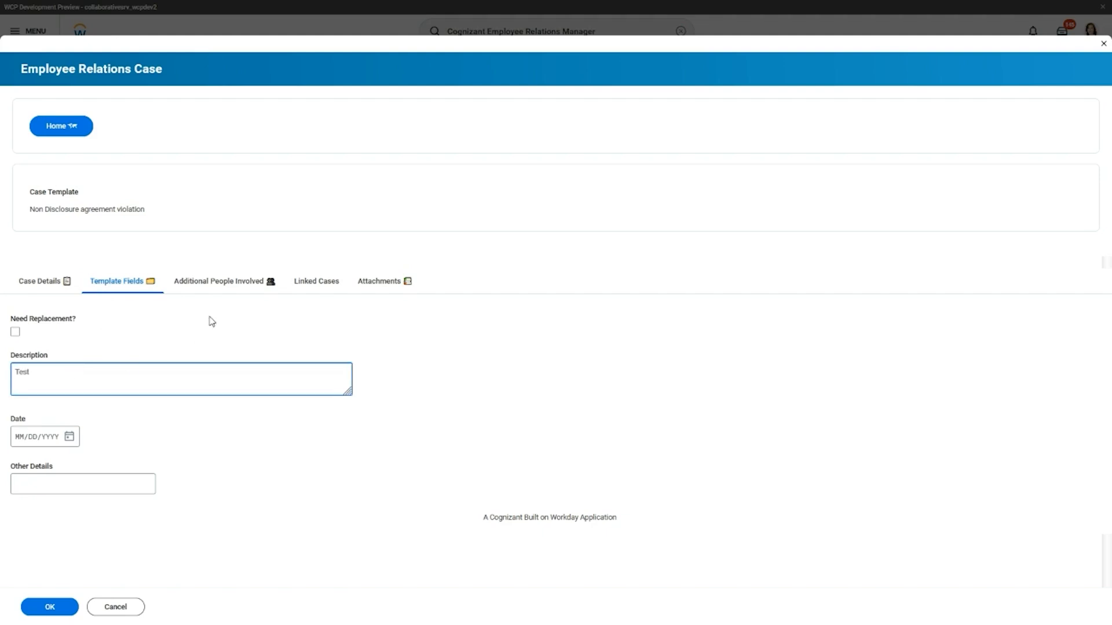
# Step: Add an additional person to the case by Worker Select with the involvement "Witness", and submit the case
pyautogui.click(216, 284)
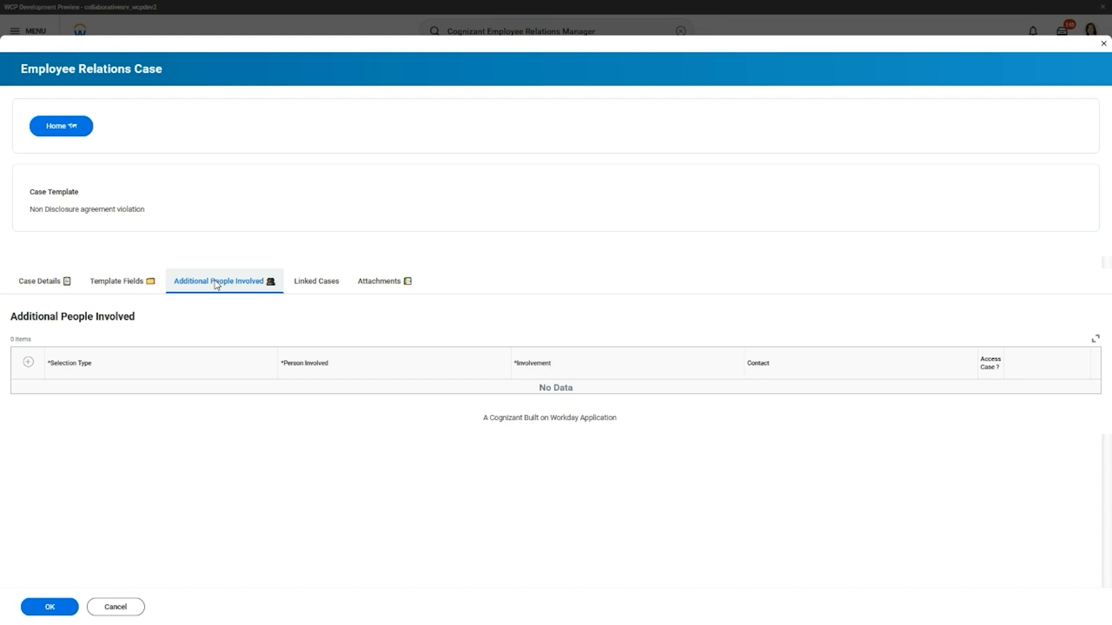
pyautogui.click(28, 364)
pyautogui.click(103, 394)
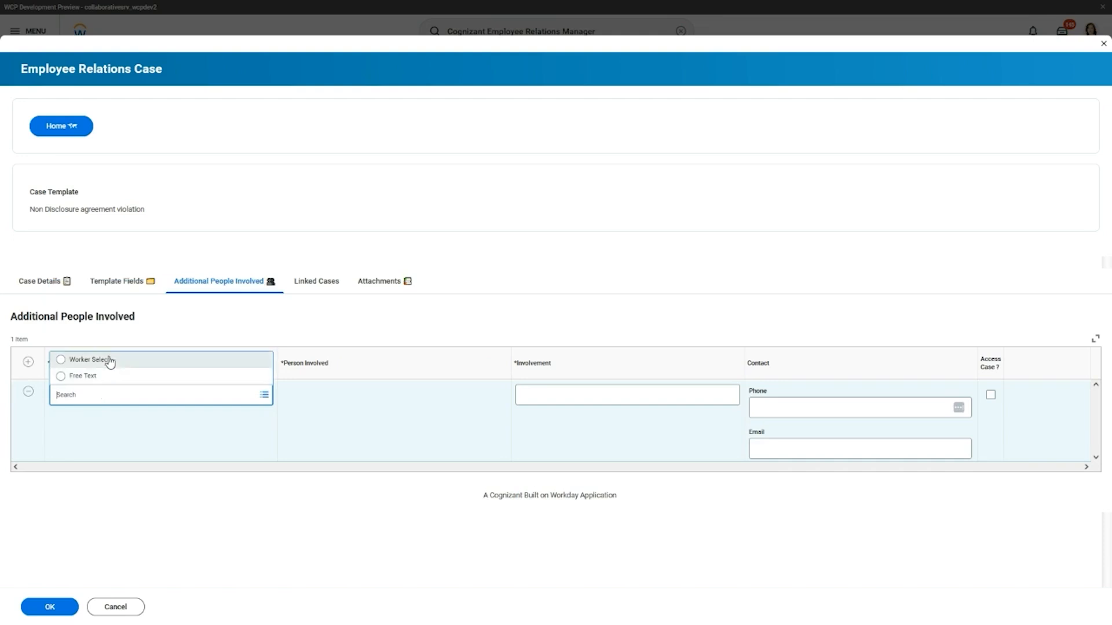
pyautogui.click(109, 360)
pyautogui.click(311, 392)
pyautogui.write('bet')
pyautogui.press('Return')
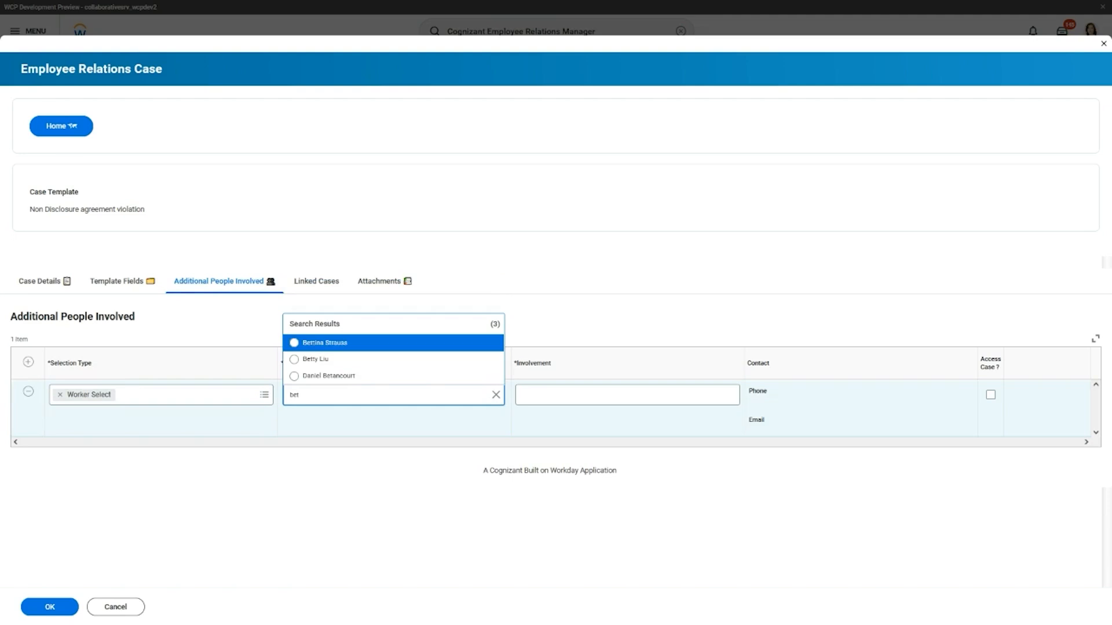
pyautogui.click(333, 358)
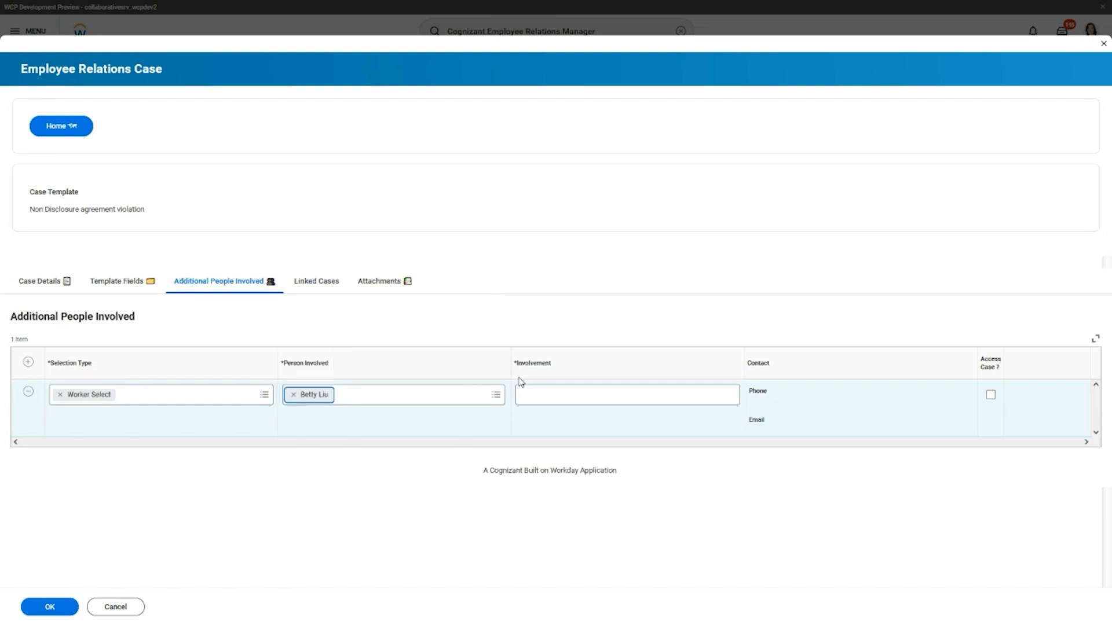
pyautogui.click(552, 391)
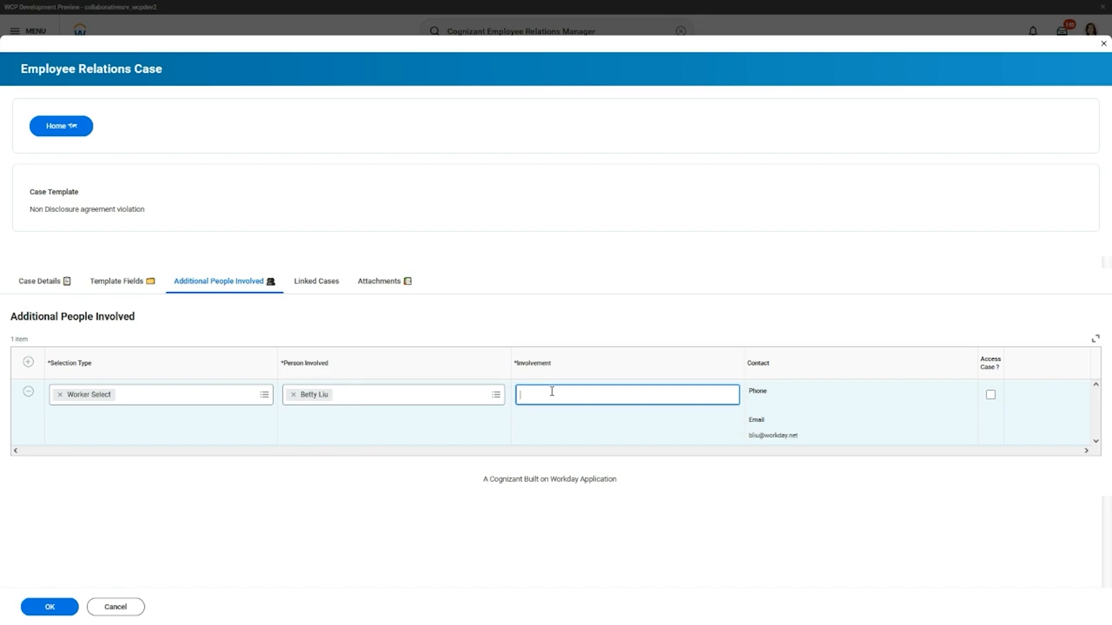
pyautogui.write('Witness')
pyautogui.click(63, 611)
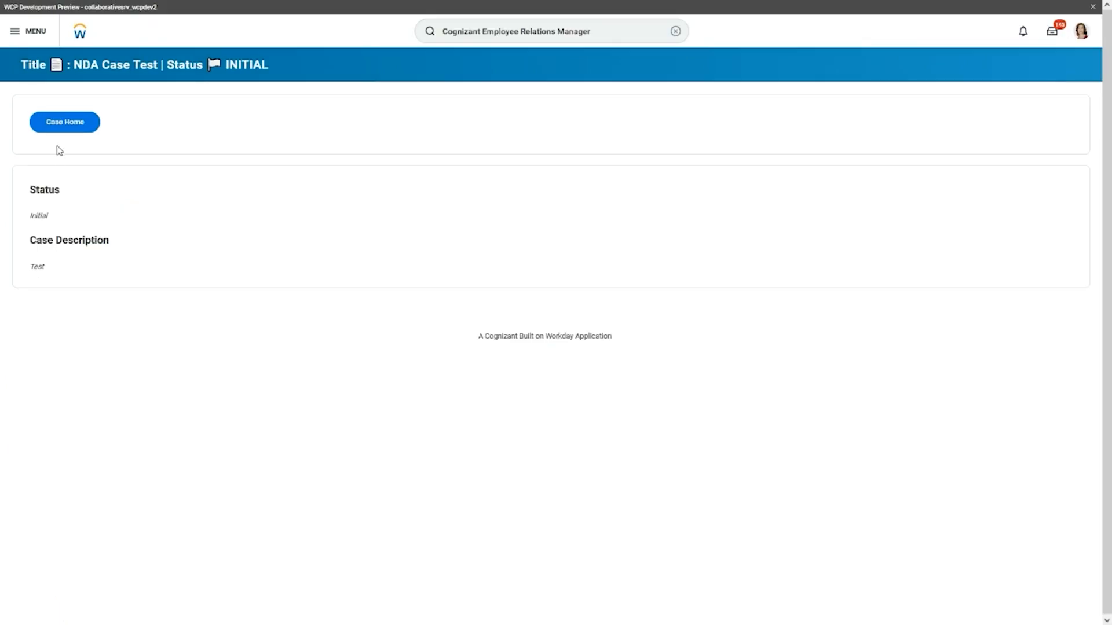
# Step: Open the new case's home page and review its available actions and the people involved
pyautogui.click(55, 124)
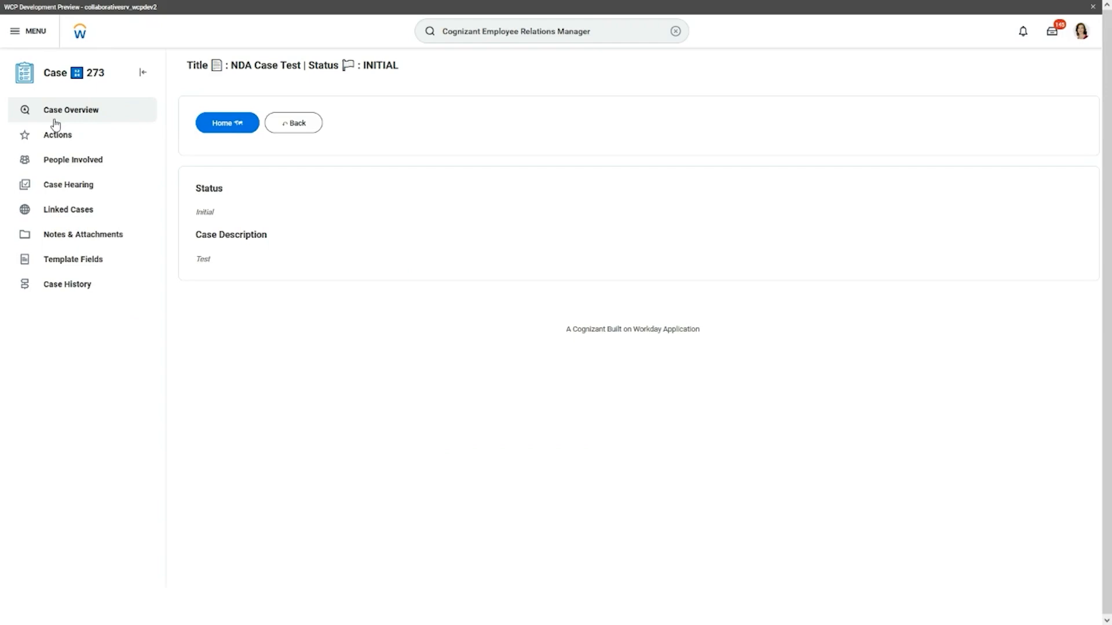
pyautogui.click(59, 134)
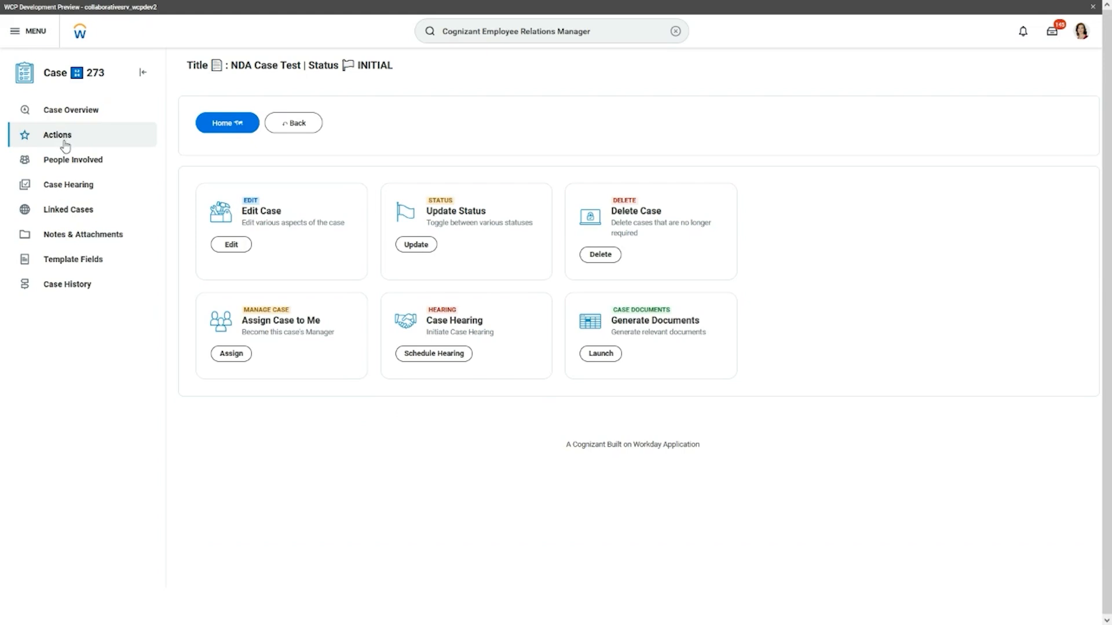
pyautogui.click(70, 165)
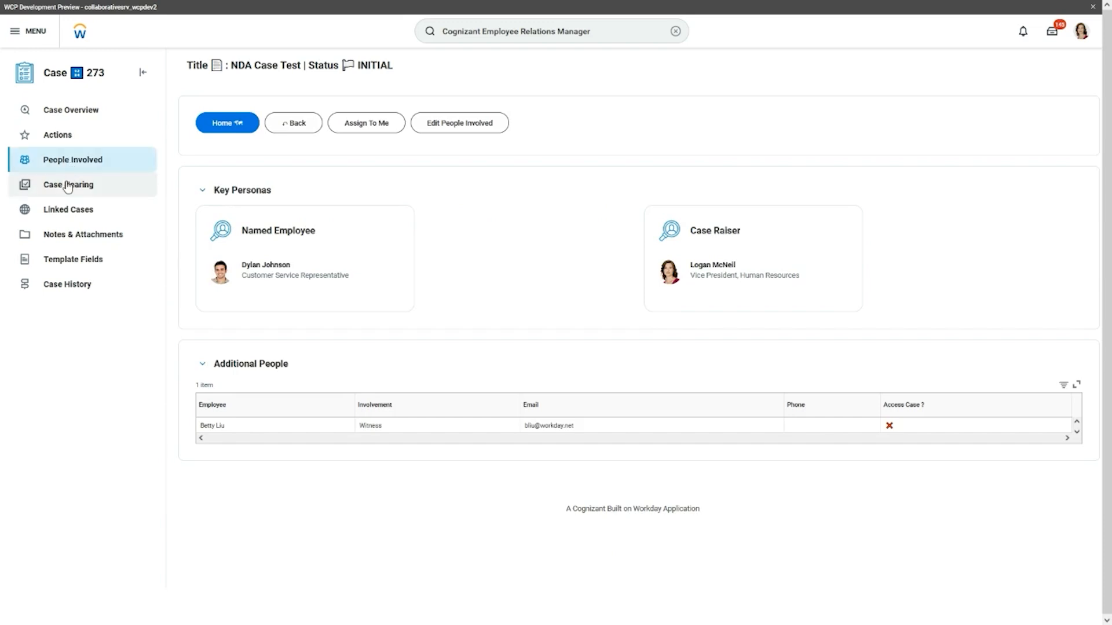
# Step: Schedule a case hearing for 01/17/2025 with one worker as attendee
pyautogui.click(67, 184)
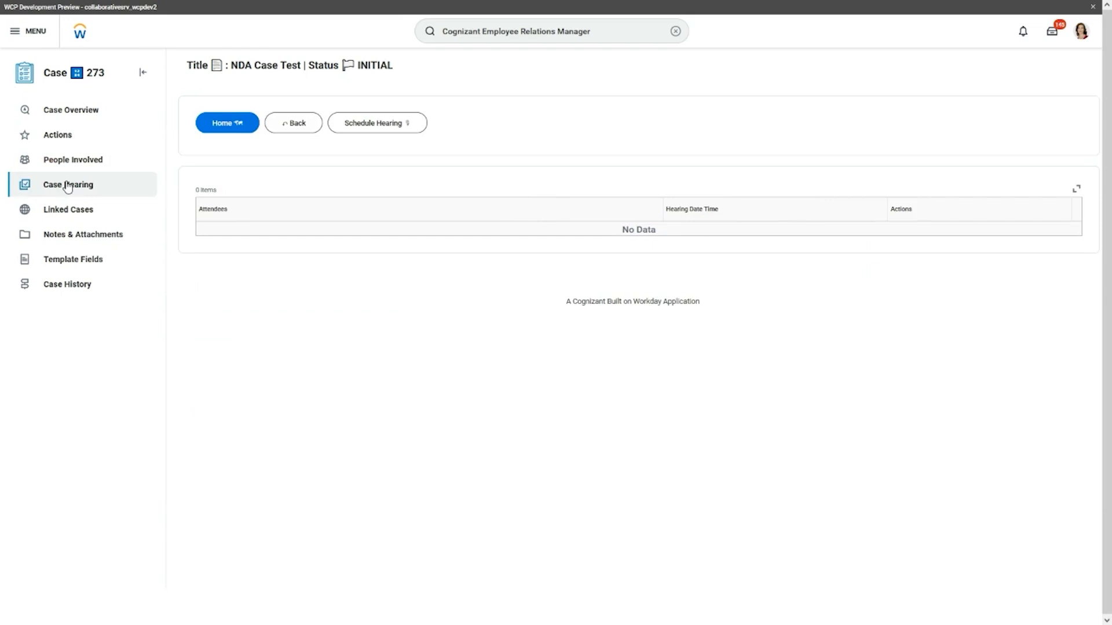
pyautogui.click(373, 125)
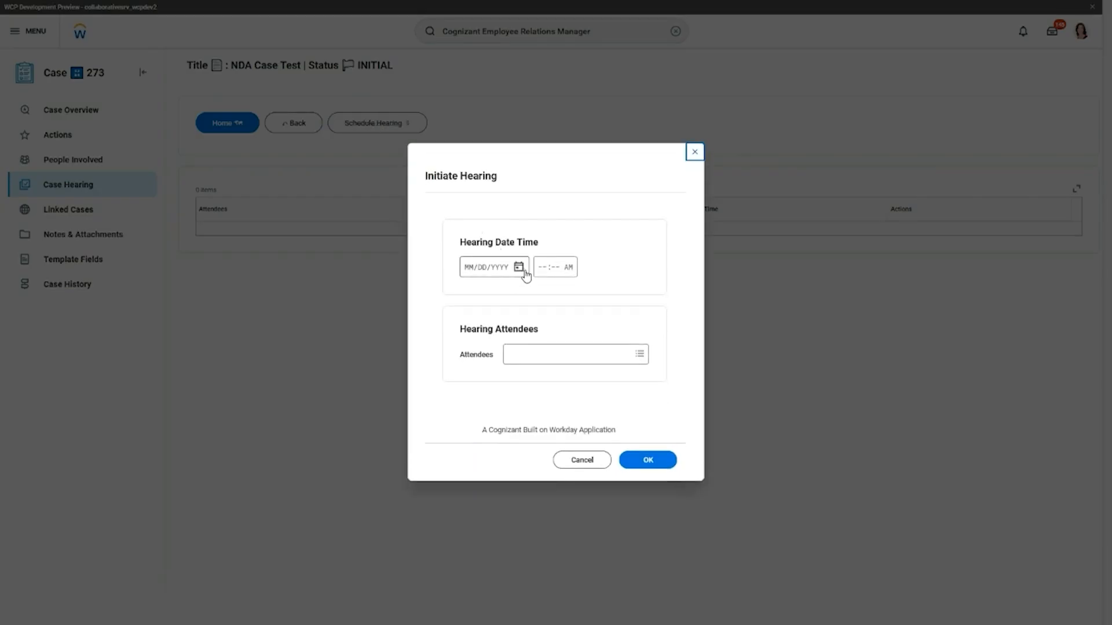
pyautogui.click(519, 268)
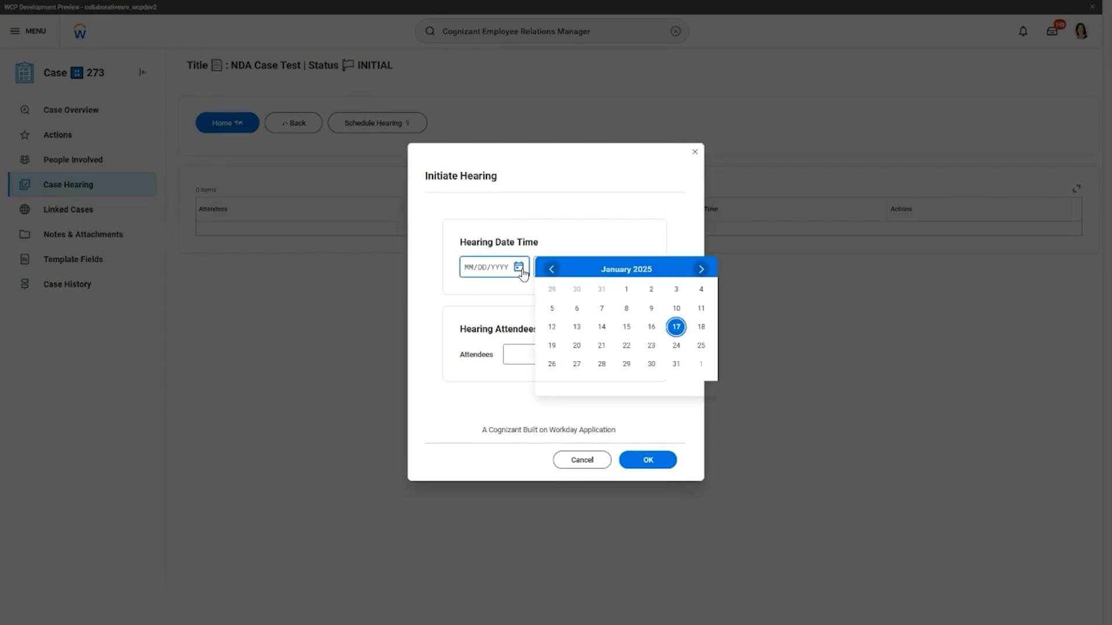
pyautogui.click(675, 327)
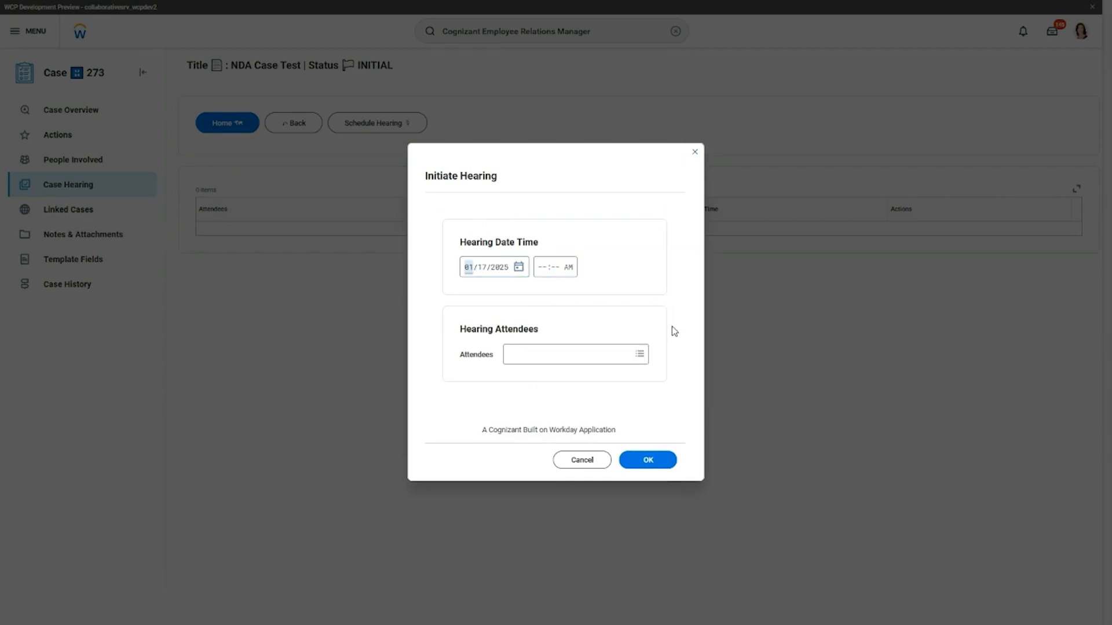
pyautogui.click(540, 354)
pyautogui.write('logan')
pyautogui.press('Return')
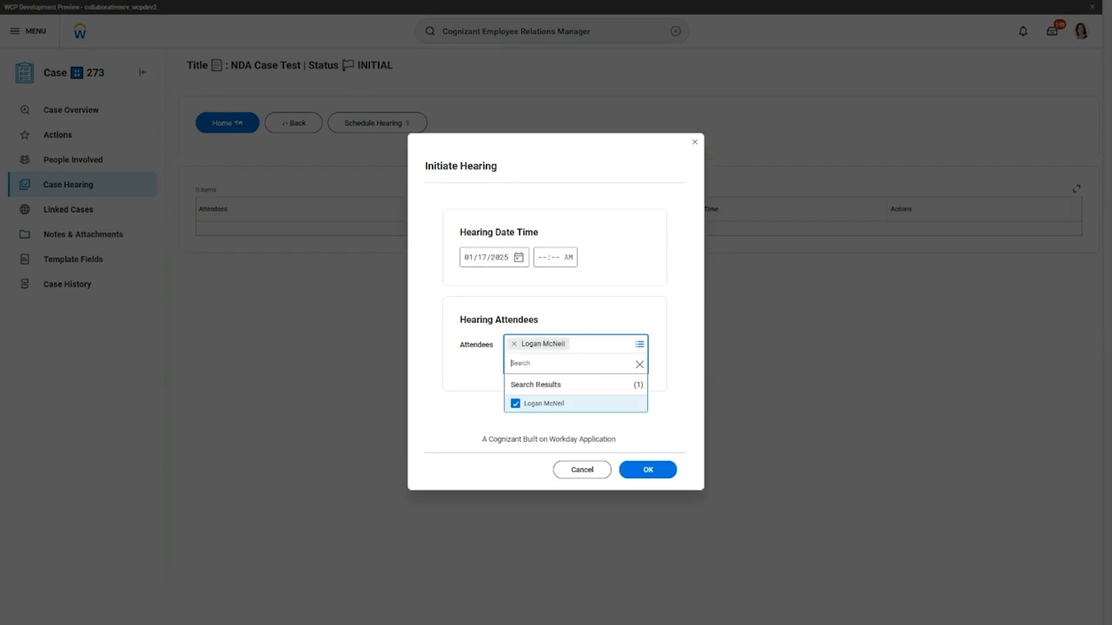
pyautogui.click(637, 447)
pyautogui.click(644, 460)
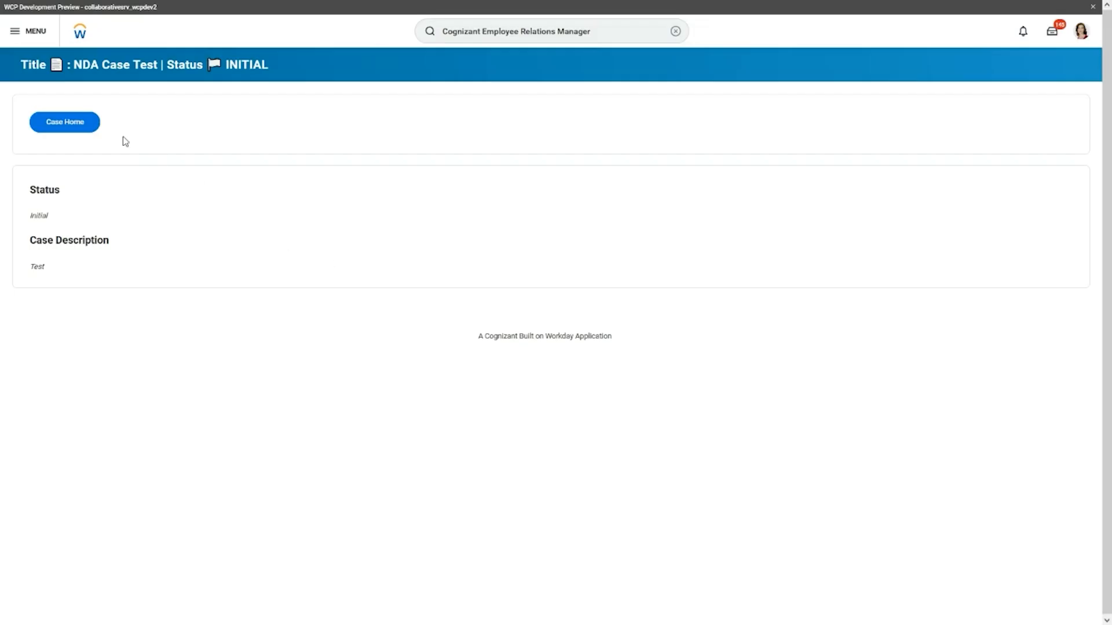
# Step: Return to the case home page and examine its scheduled hearing and linked cases
pyautogui.click(79, 126)
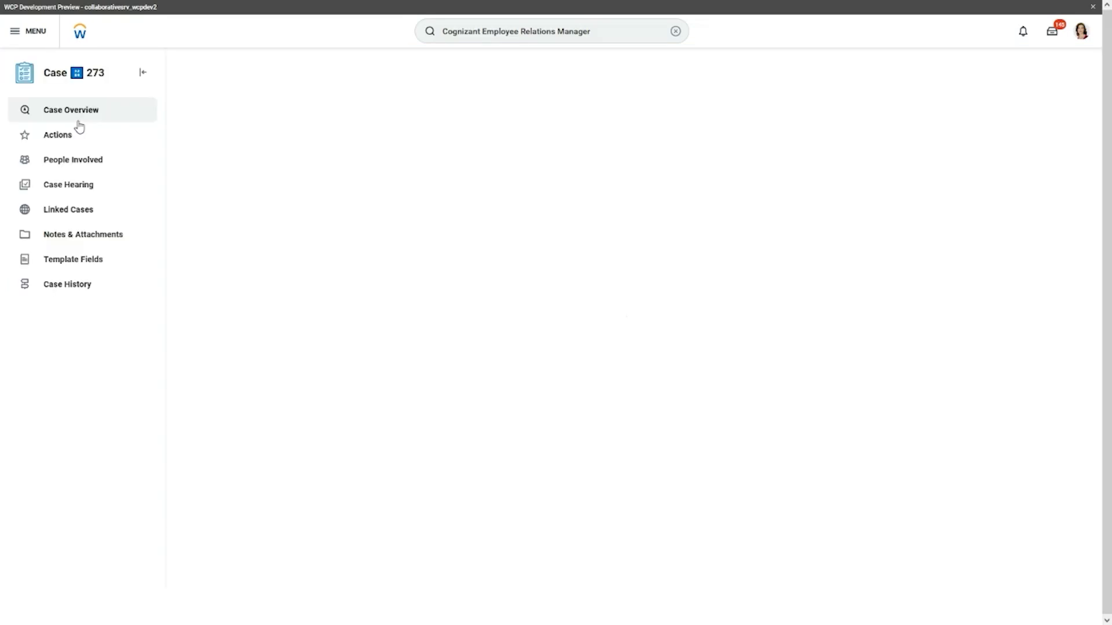
pyautogui.click(81, 190)
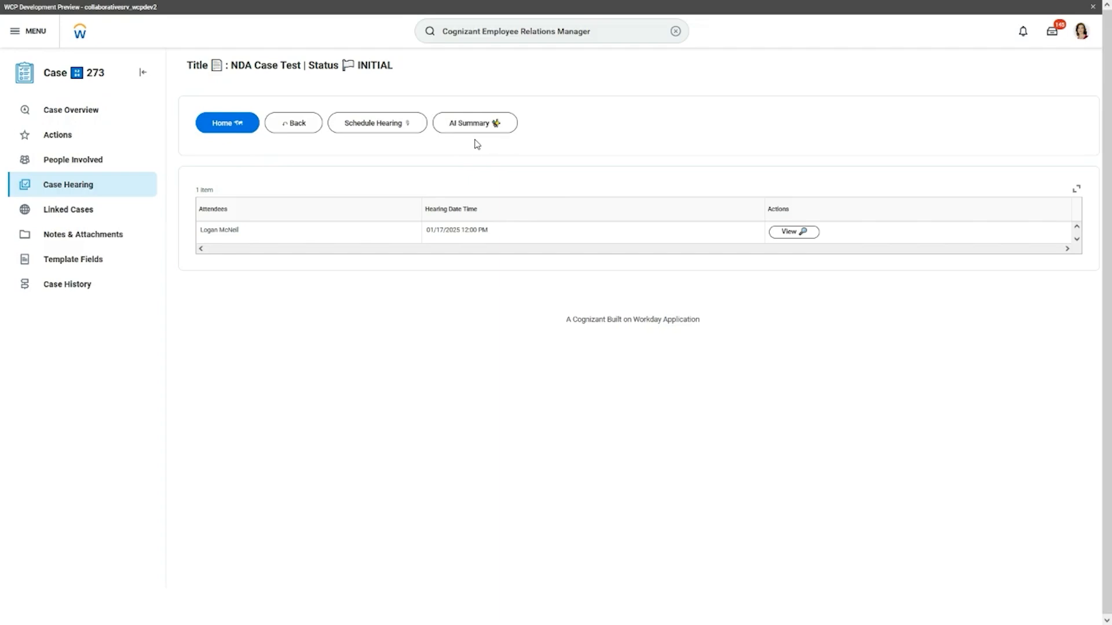
pyautogui.click(102, 212)
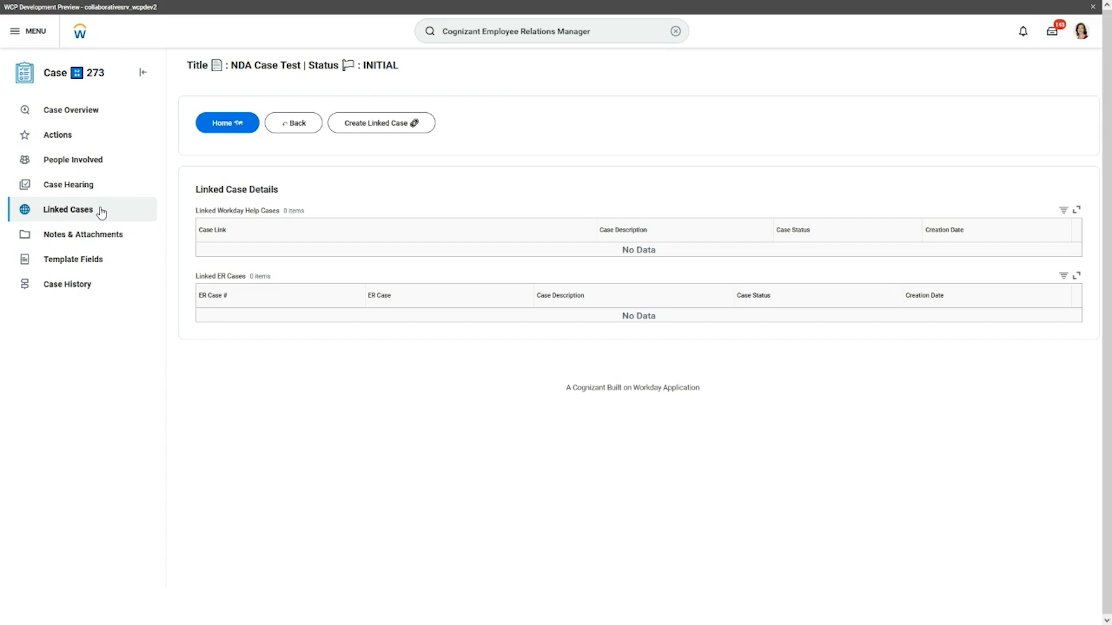
# Step: Review the case's notes and attachments, the documents available for generation, the template fields and the case history
pyautogui.click(95, 234)
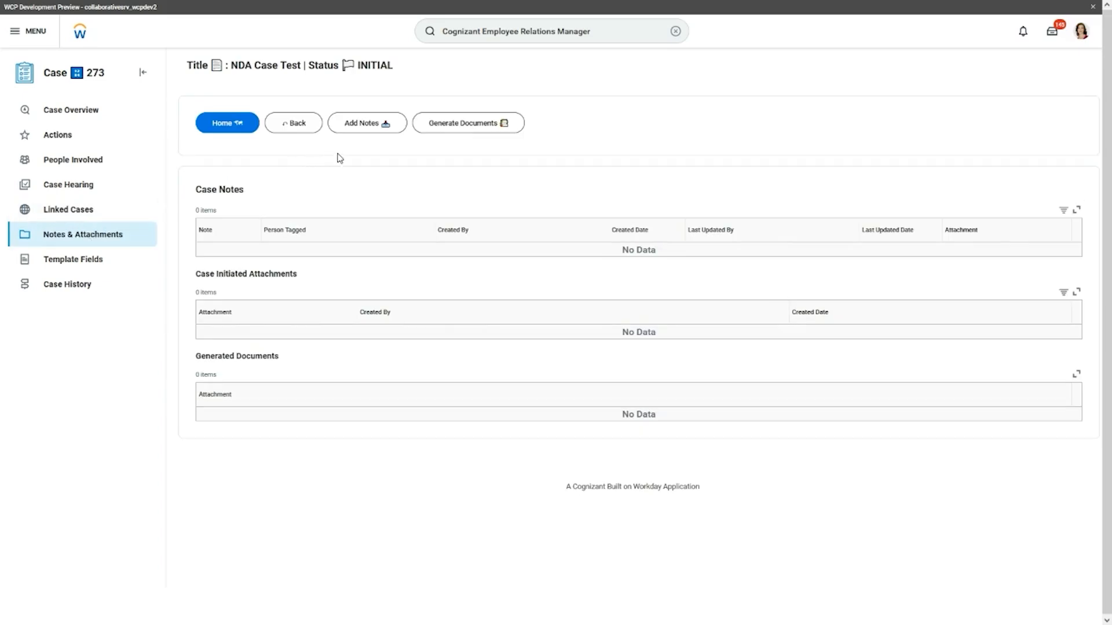
pyautogui.click(444, 125)
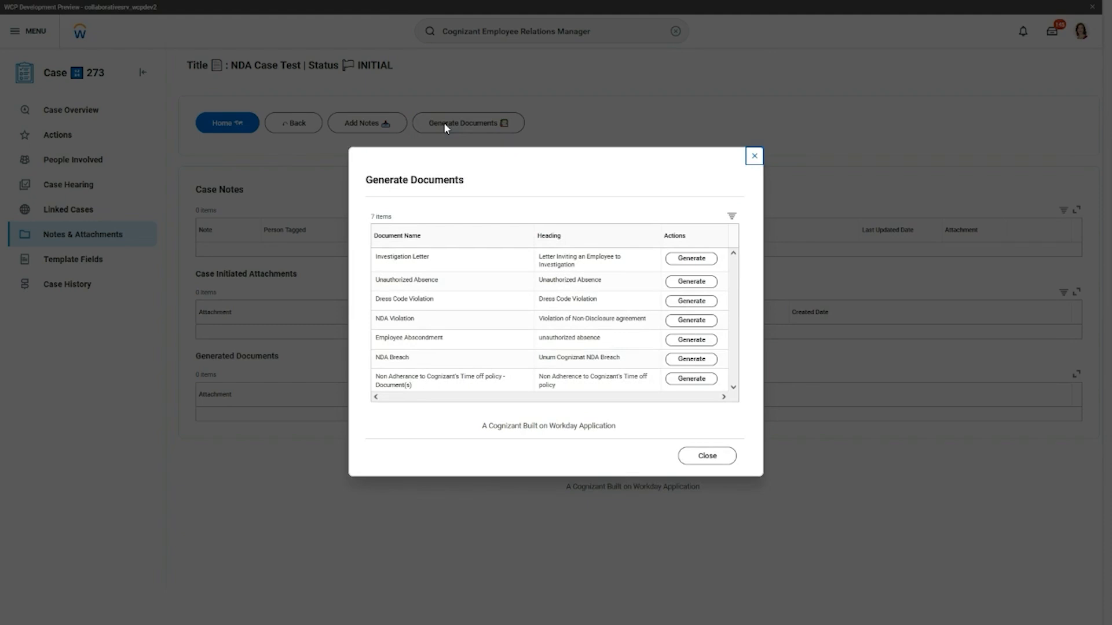
pyautogui.click(711, 460)
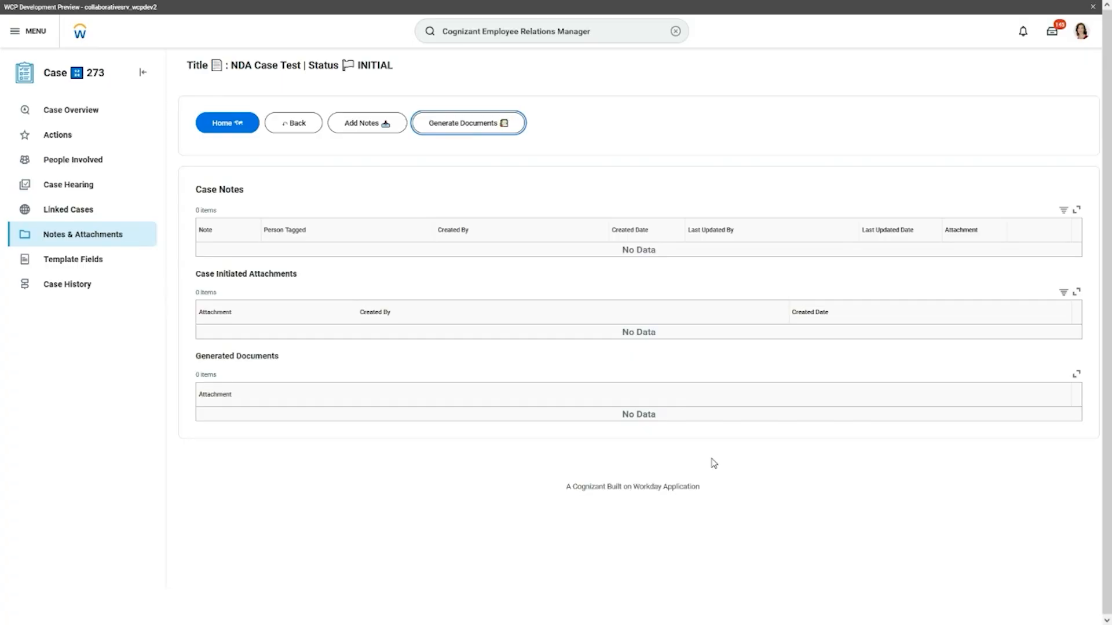
pyautogui.click(116, 269)
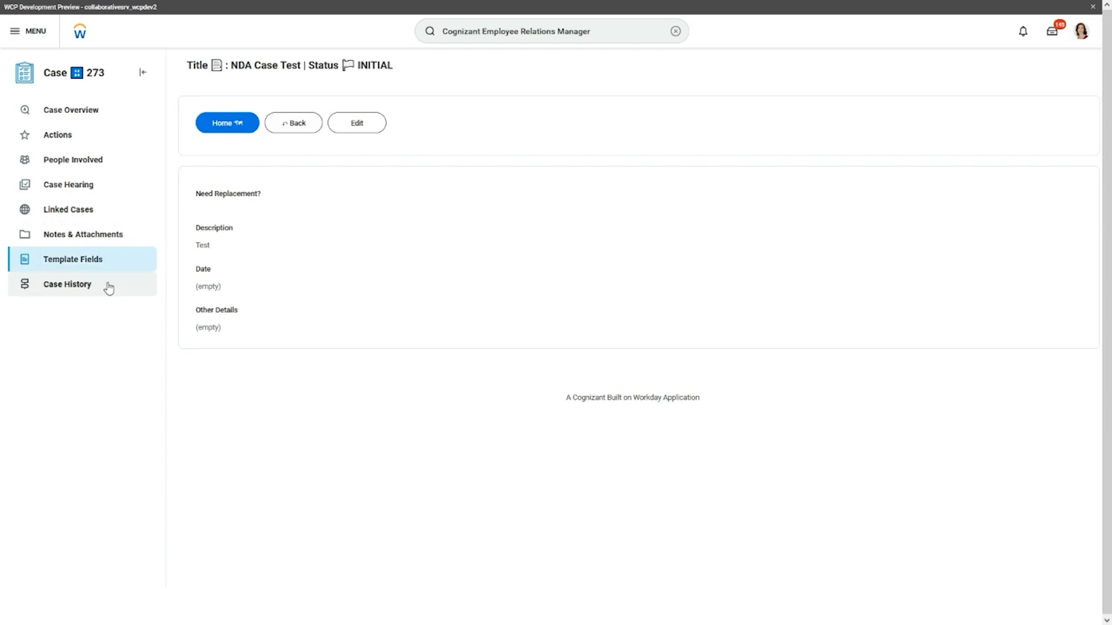
pyautogui.click(108, 288)
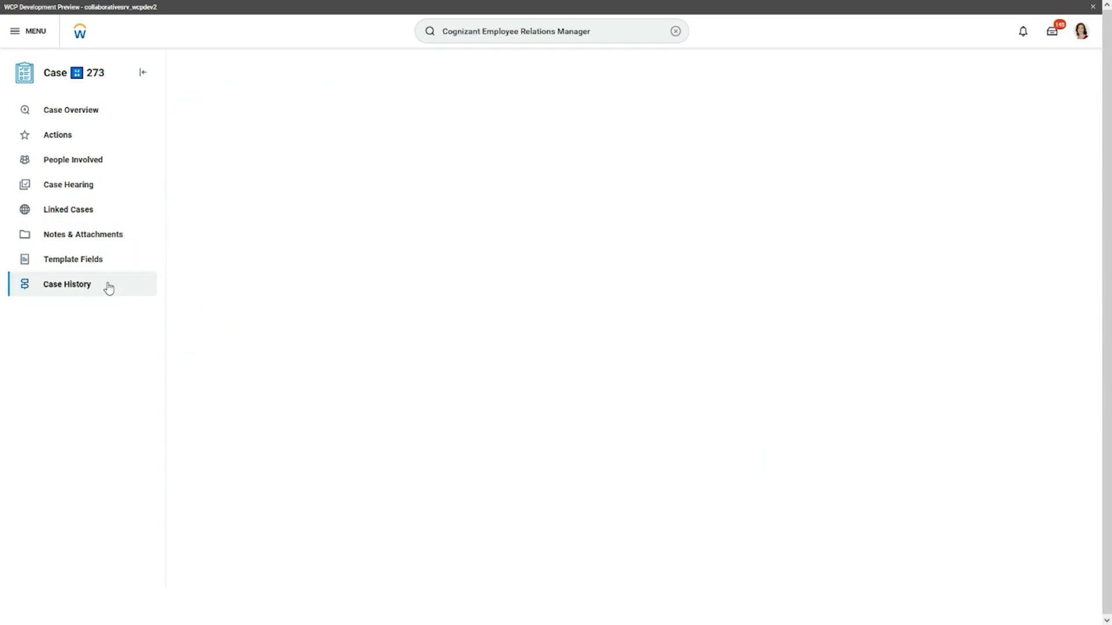
# Step: Update the case's status to "Resolved" with the outcome "Upheld"
pyautogui.click(74, 136)
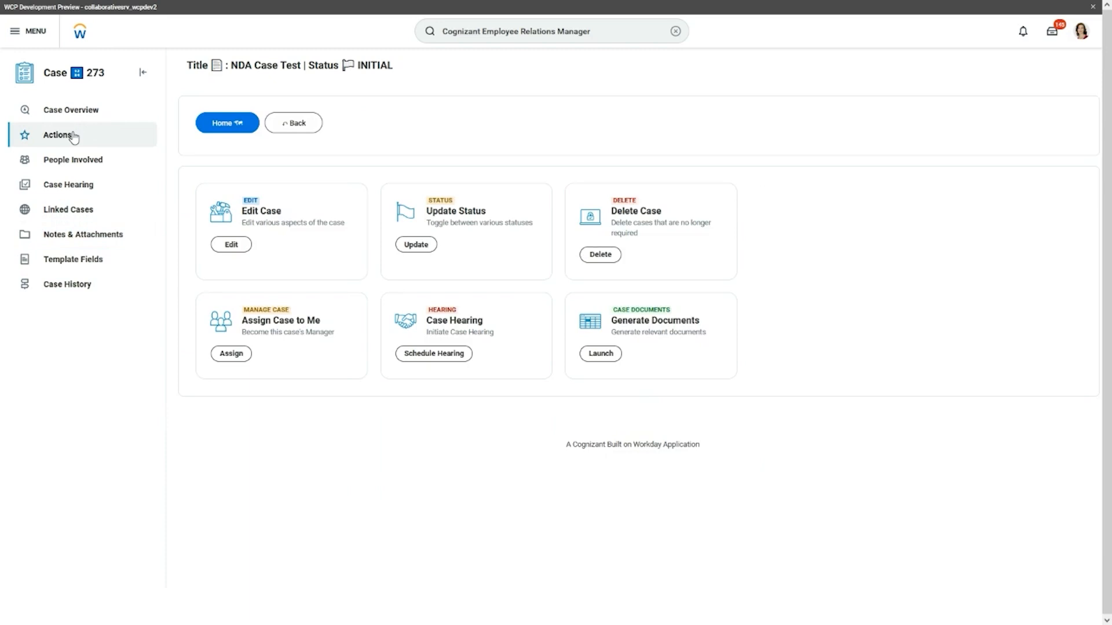
pyautogui.click(418, 245)
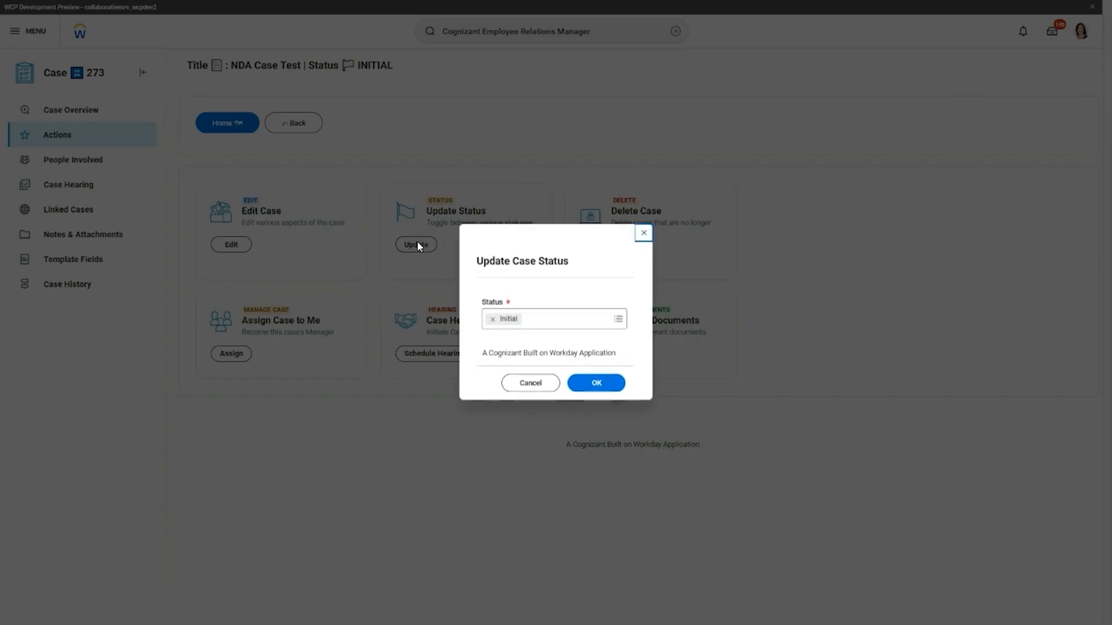
pyautogui.click(488, 314)
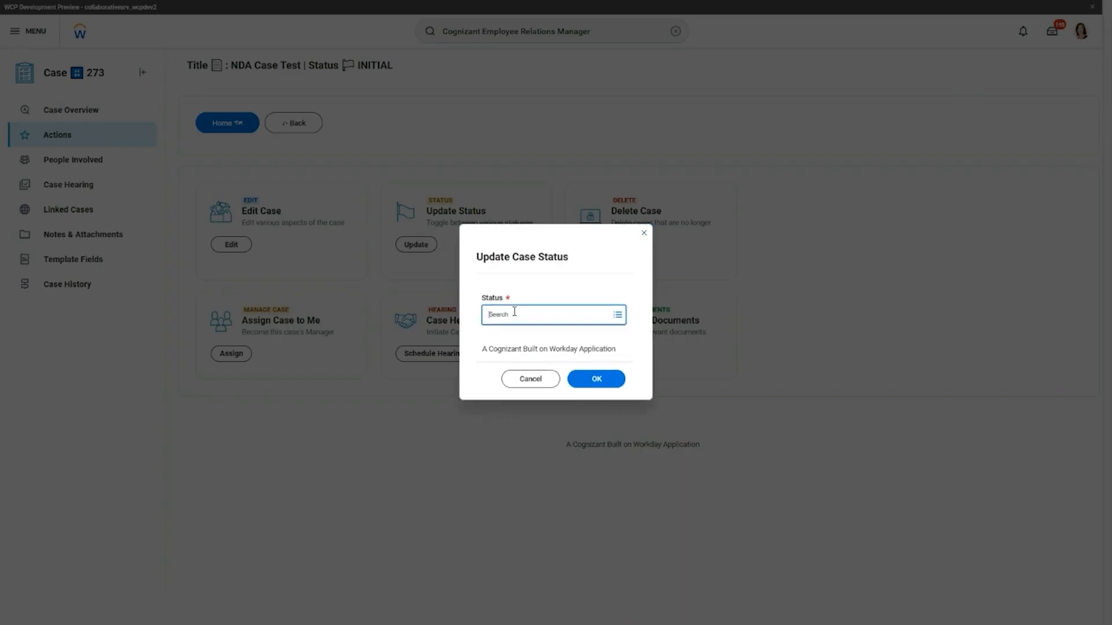
pyautogui.click(514, 313)
pyautogui.click(517, 438)
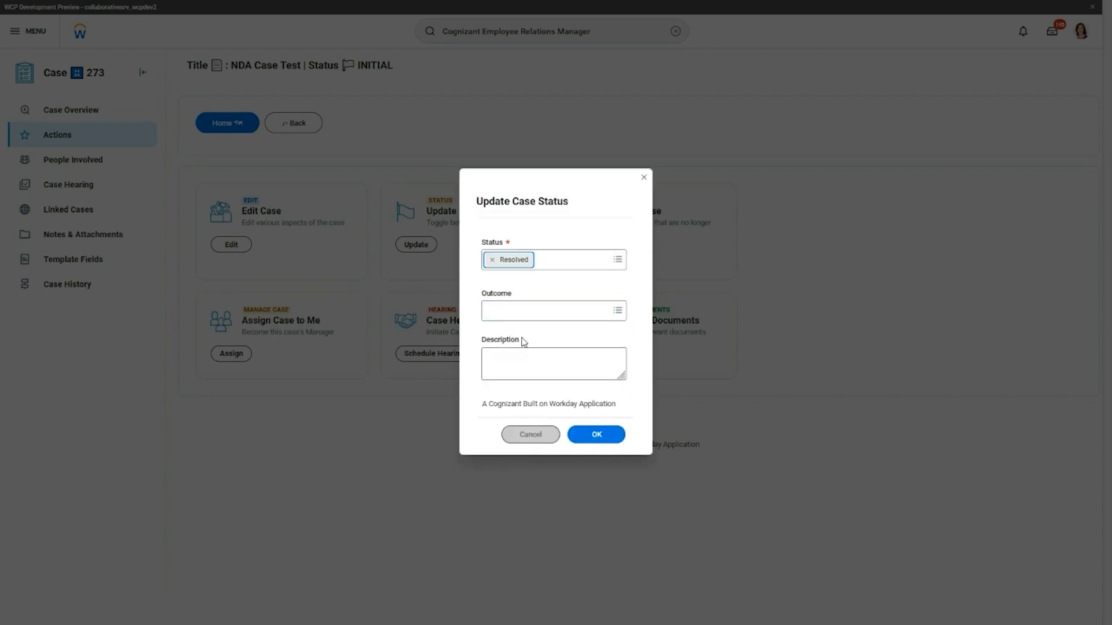
pyautogui.click(524, 308)
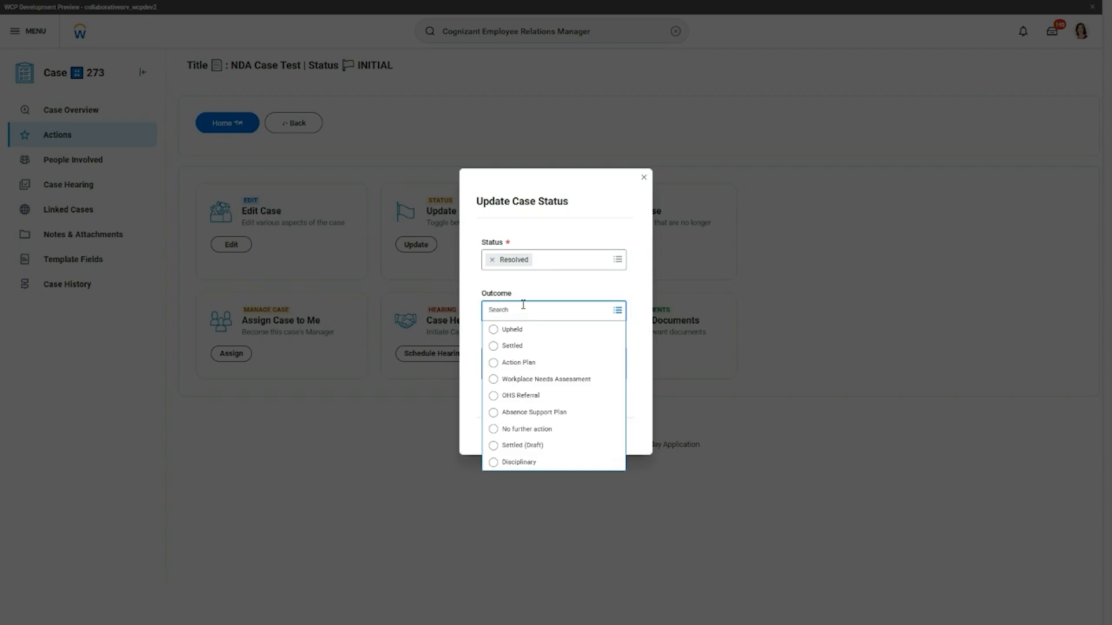
pyautogui.click(532, 330)
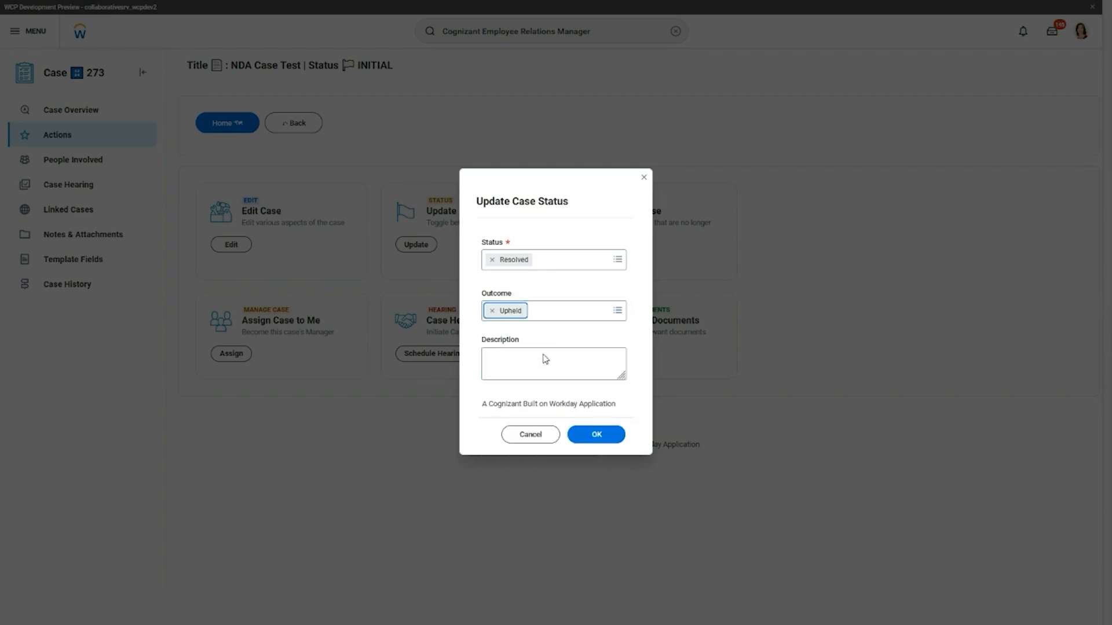
pyautogui.click(597, 435)
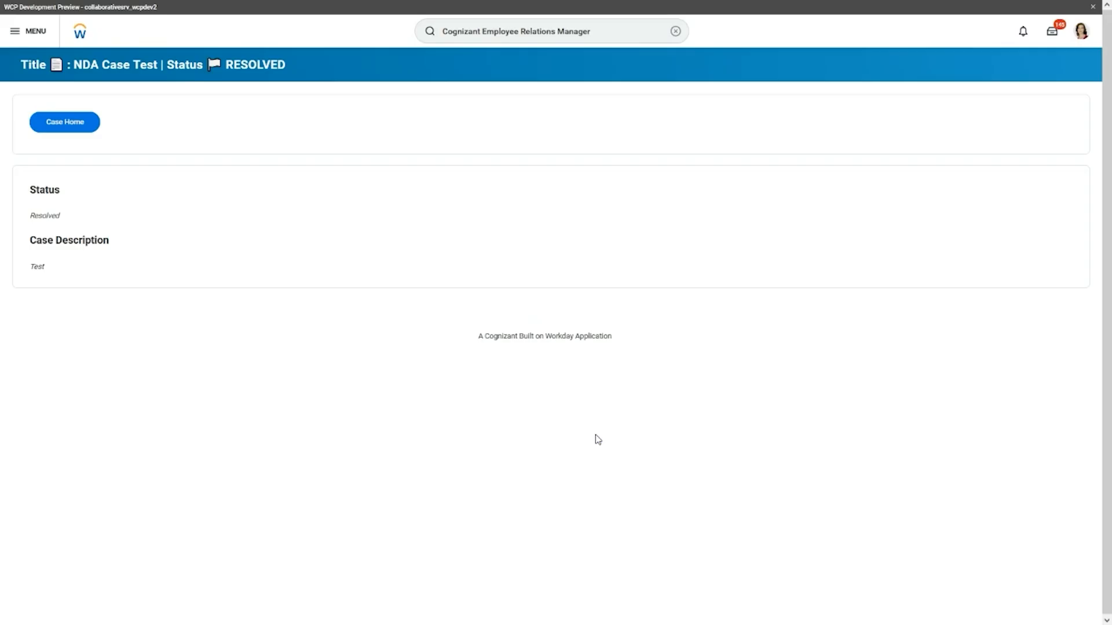
# Step: Return to the Employee Relations Center by way of the case home page and examine the resolved cases and case analytics
pyautogui.click(63, 124)
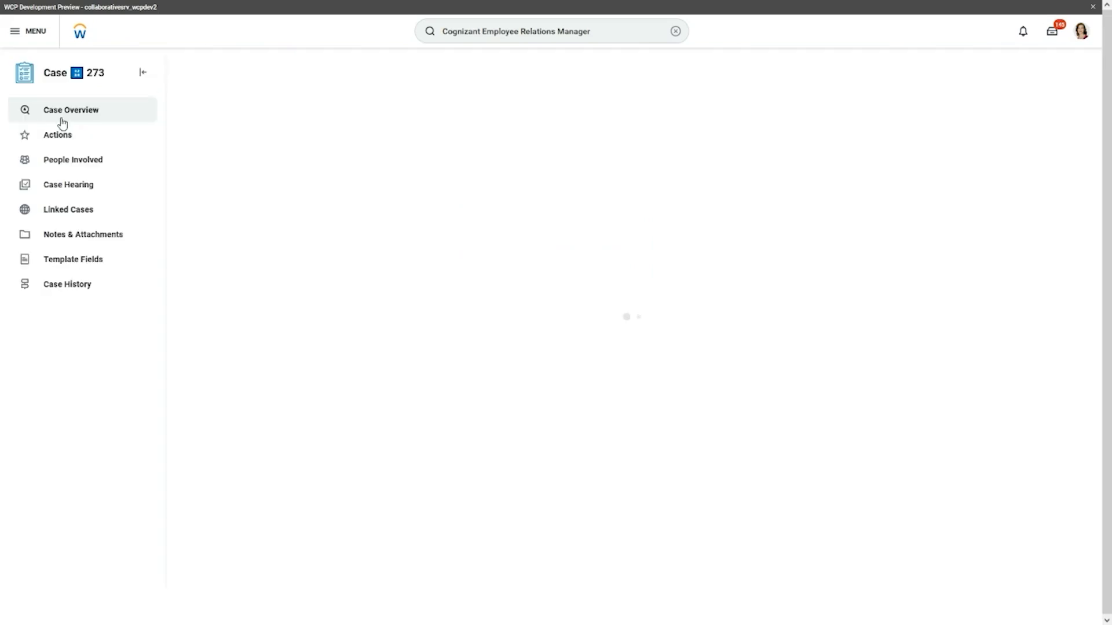
pyautogui.click(220, 120)
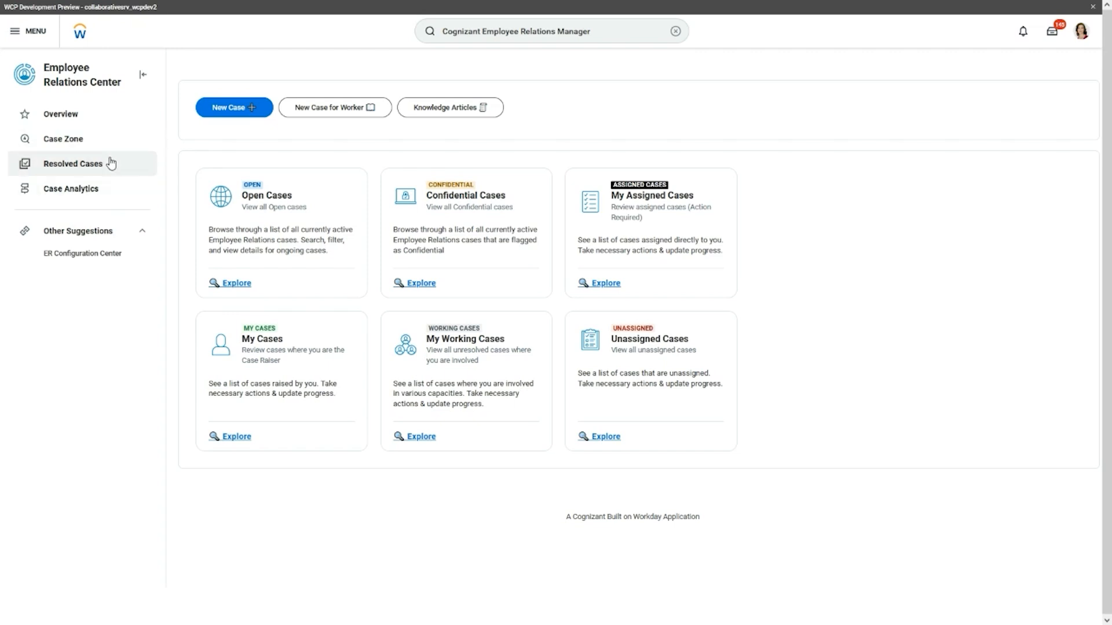
pyautogui.click(111, 164)
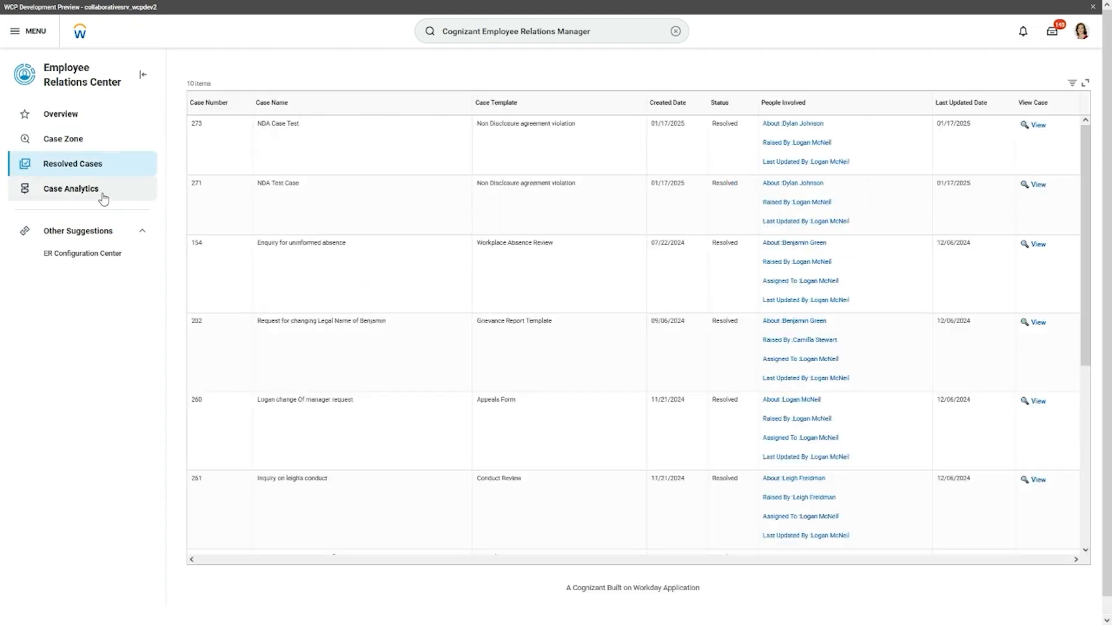
pyautogui.click(101, 195)
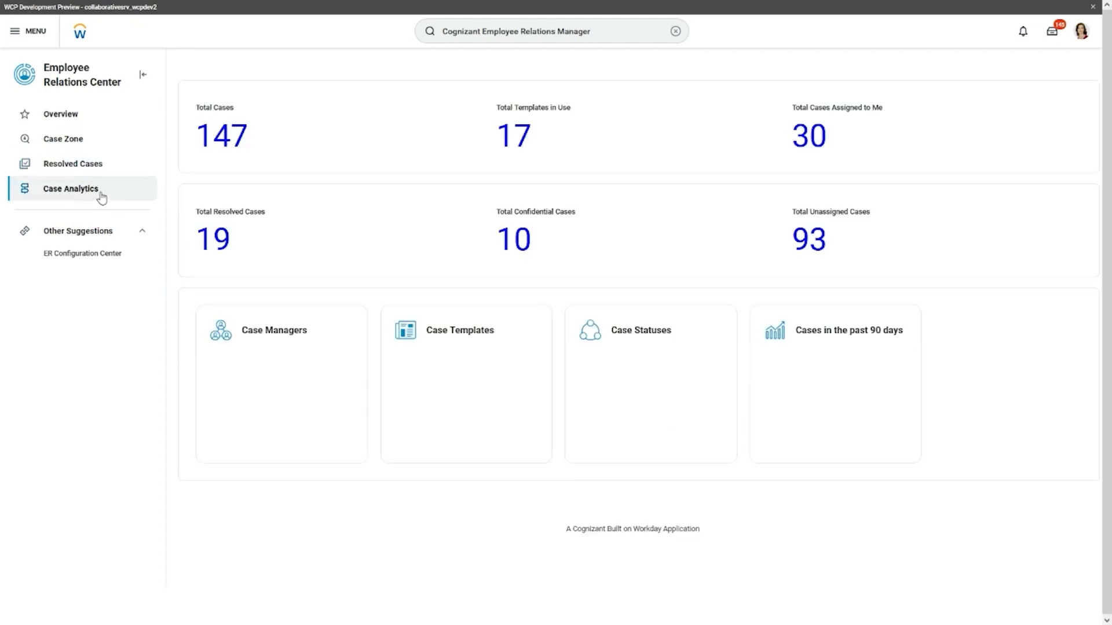